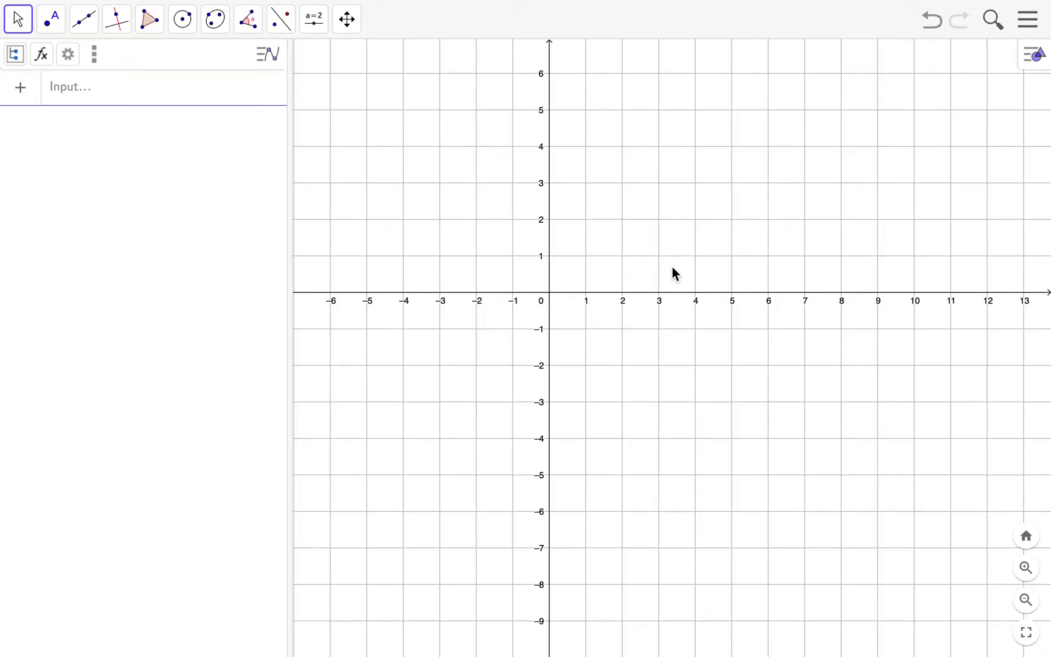
- Plot the function f(x) = sin(x)
left_click(113, 96)
type("f(x) = sin")
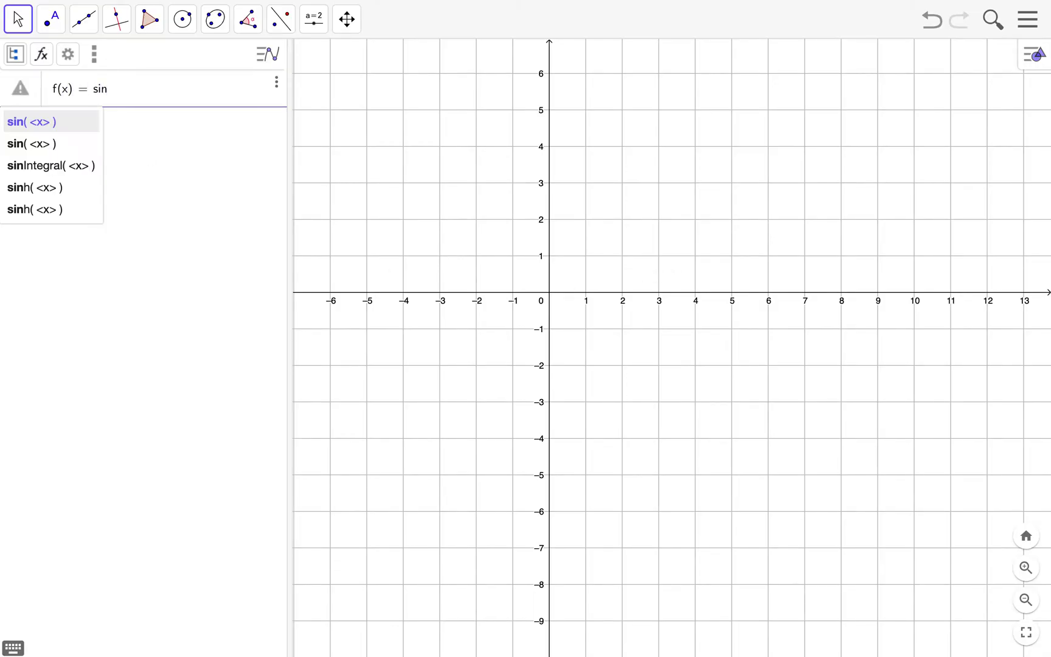
type("x")
key("Return")
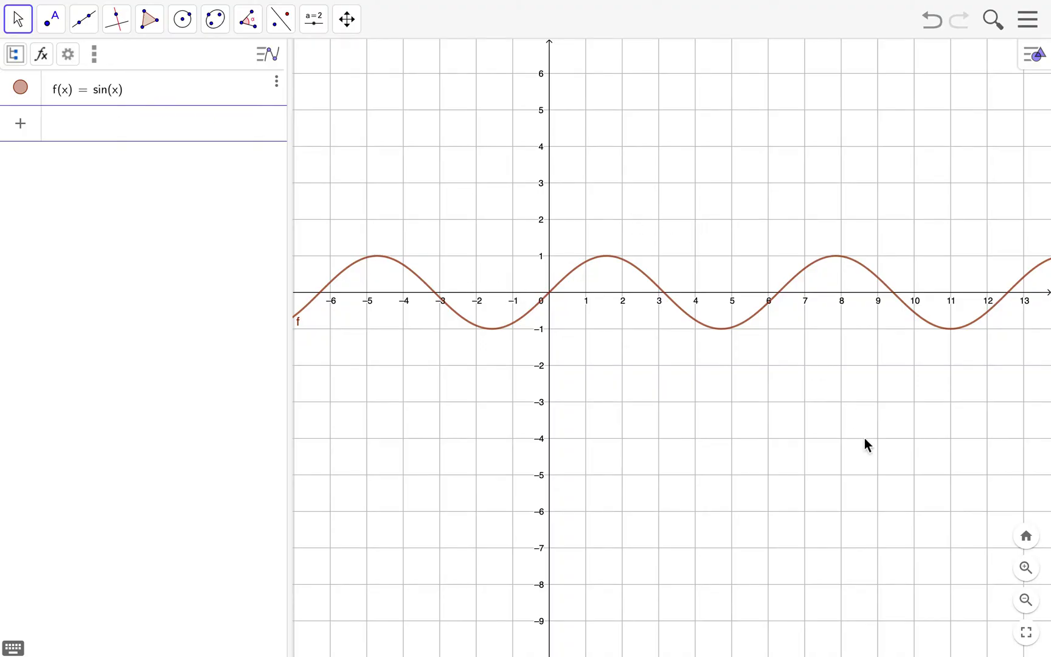
- Open the graphics view settings and show the x-axis options
left_click(910, 444)
mouse_move(913, 448)
left_mouse_down()
mouse_move(695, 498)
mouse_move(912, 459)
left_mouse_up()
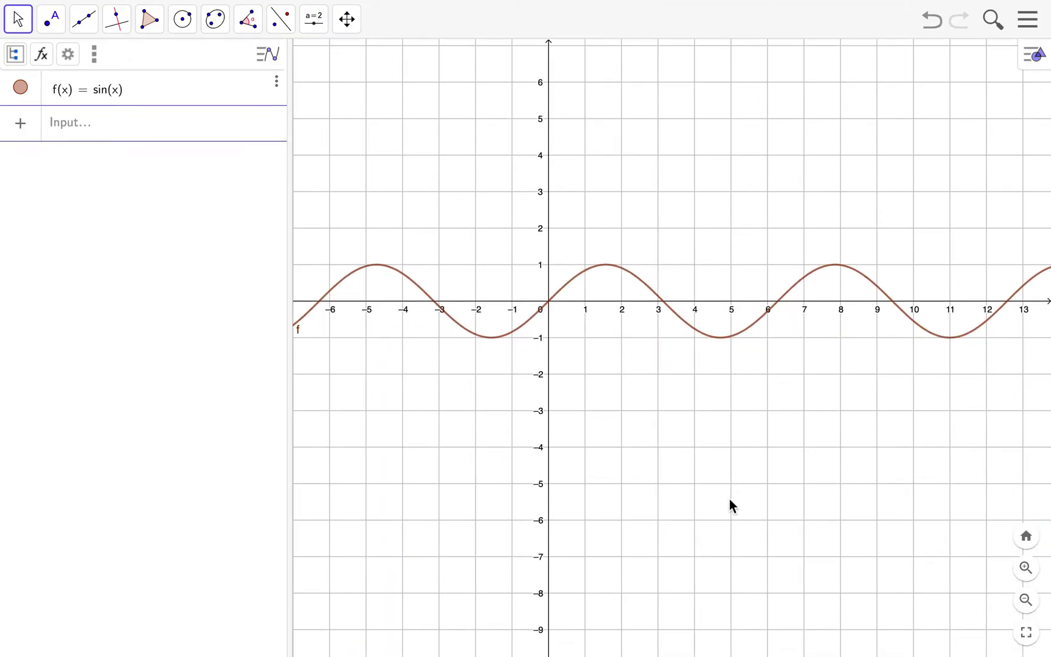
scroll(730, 498, "up", 2)
left_click_drag(721, 463, 711, 587)
scroll(701, 448, "up", 2)
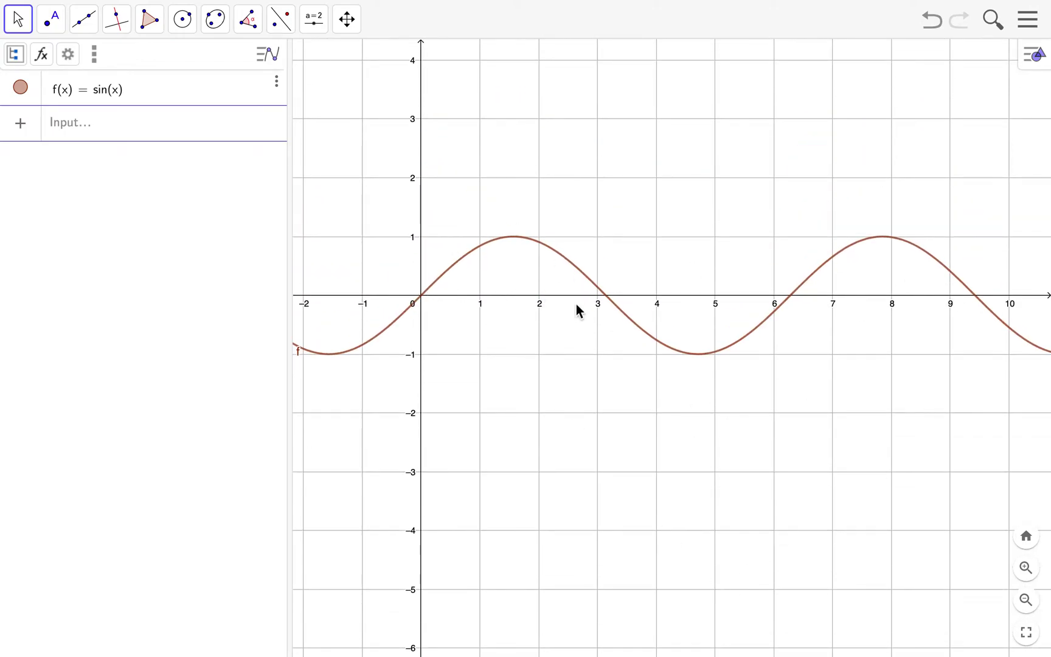
left_click_drag(508, 328, 578, 329)
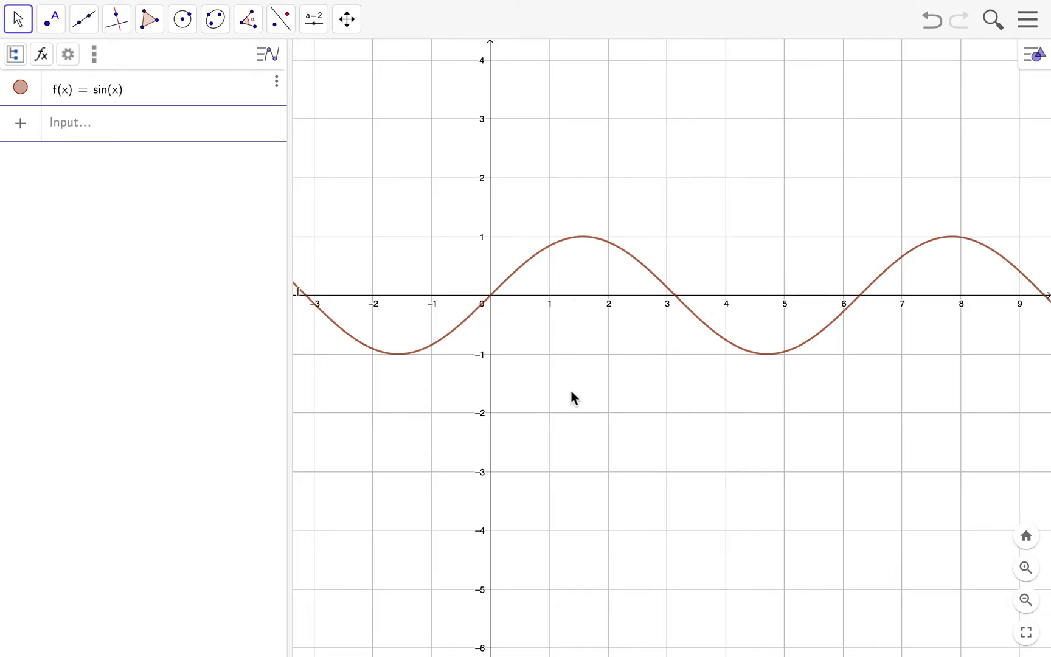
left_click(607, 157)
right_click(582, 452)
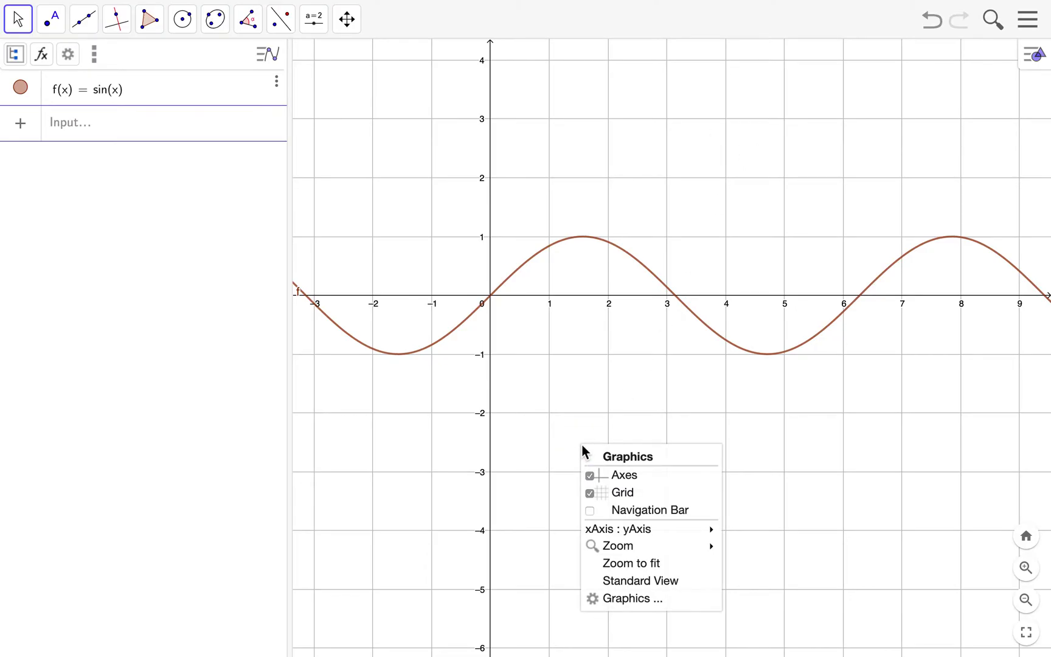
left_click(633, 600)
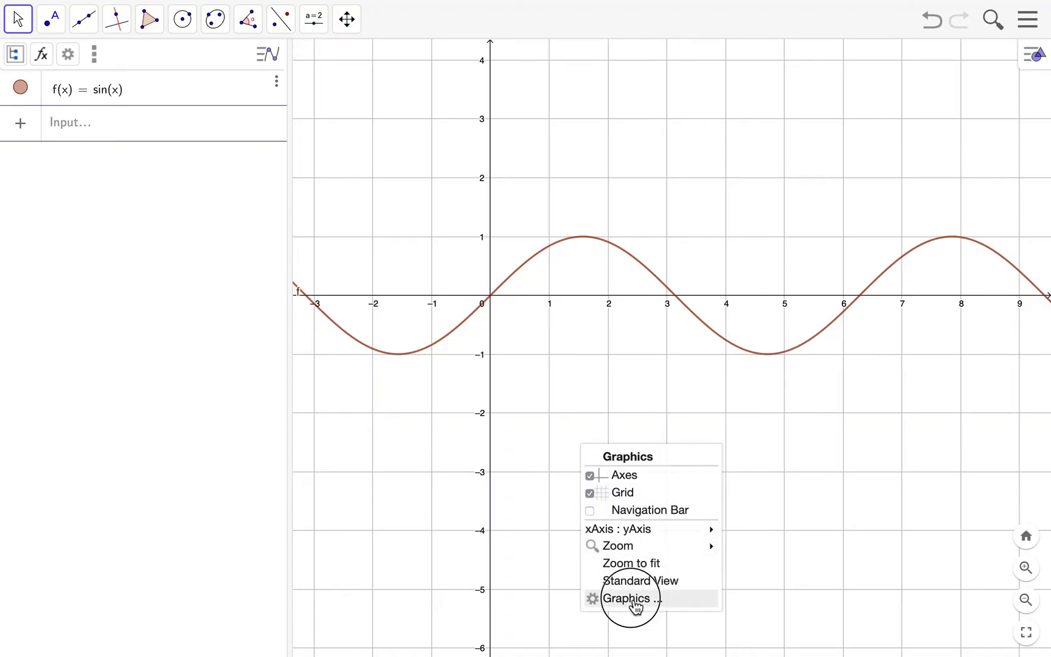
left_click_drag(725, 151, 637, 153)
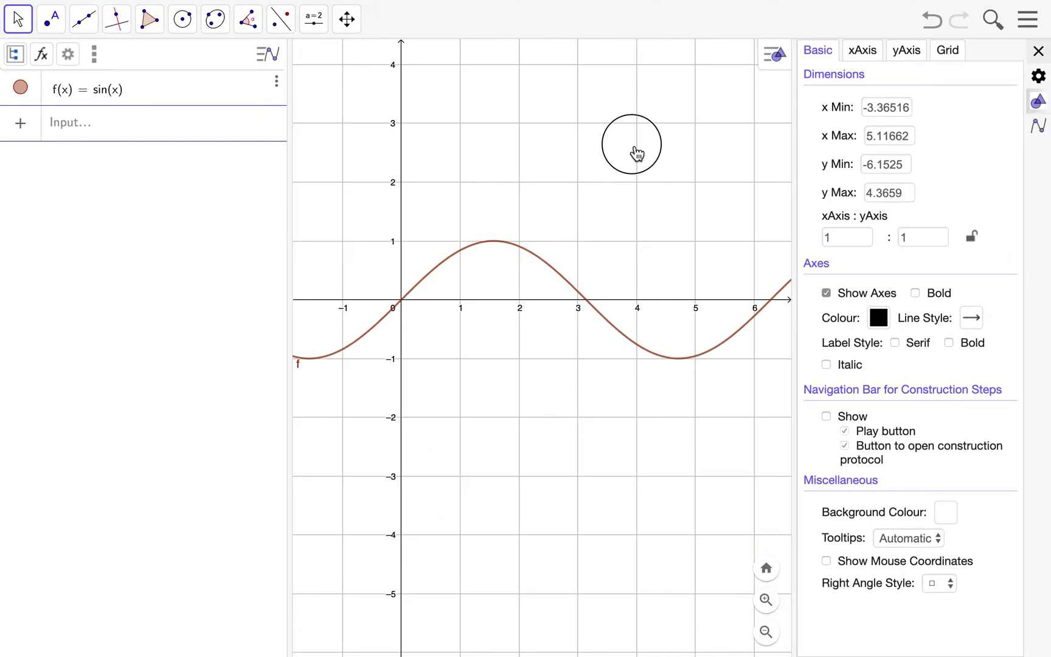
left_click(870, 59)
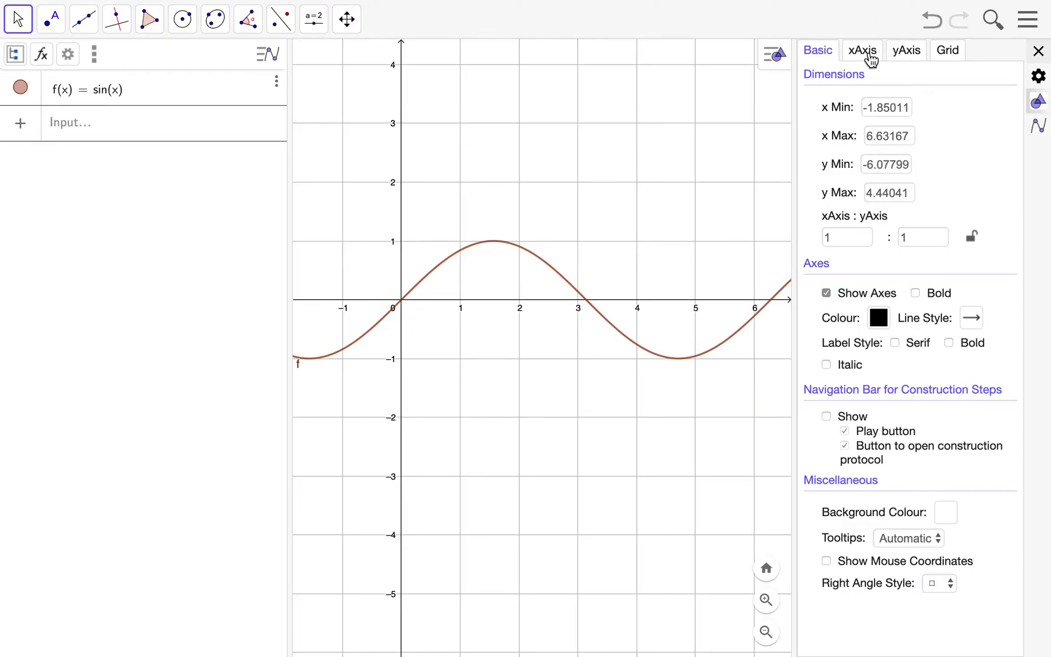
- Enable a custom distance for the x-axis numbering and set it to π/2
left_click(843, 106)
left_click(843, 106)
left_click(843, 106)
left_click(845, 105)
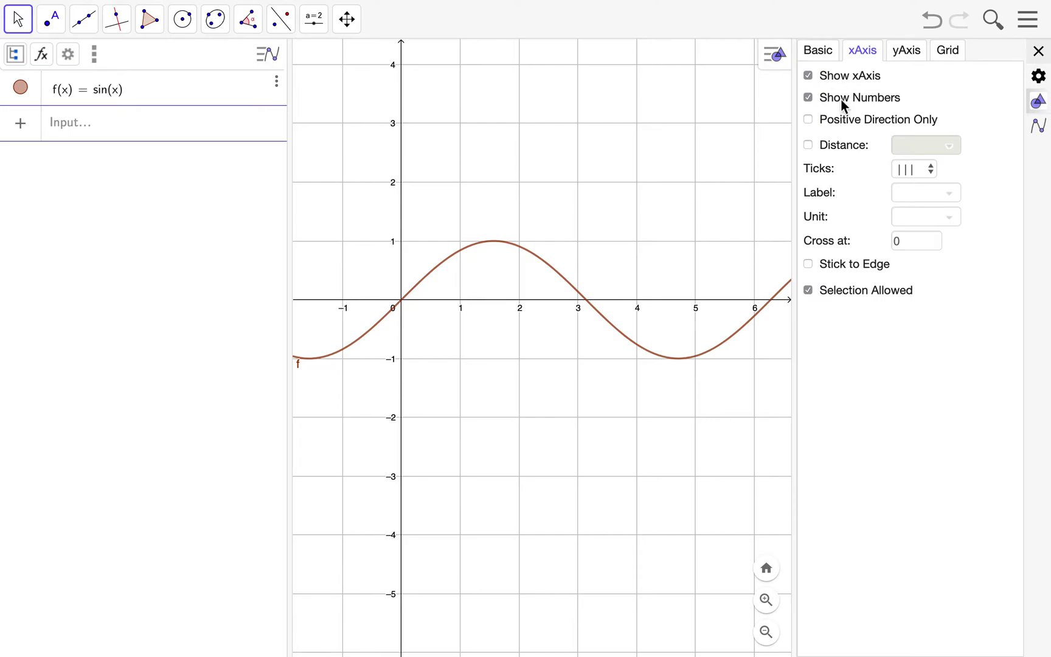
left_click(834, 151)
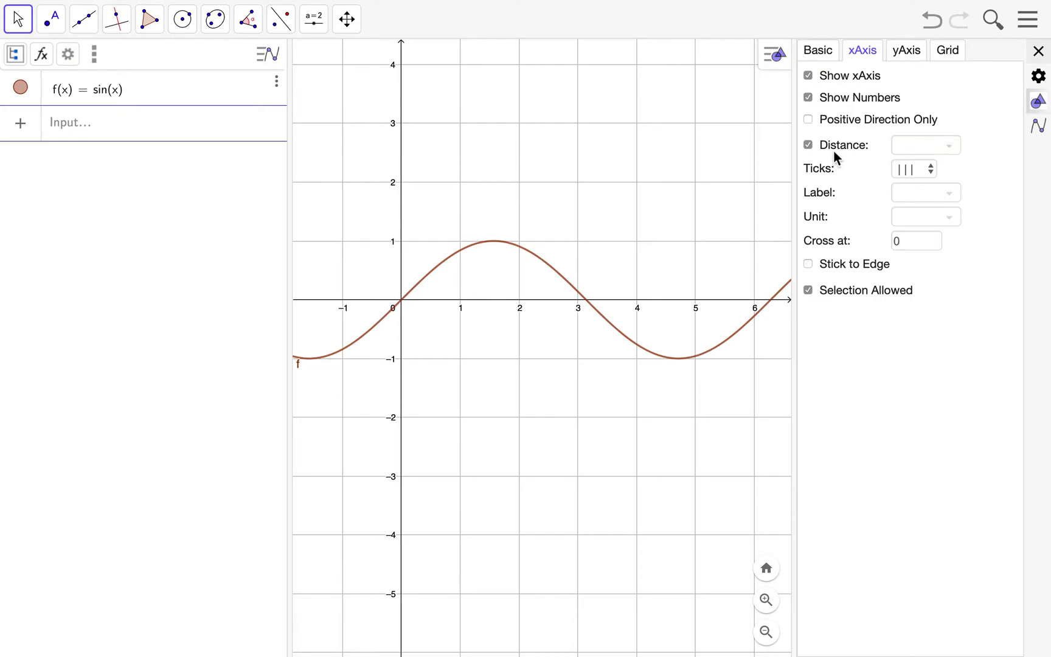
left_click(949, 147)
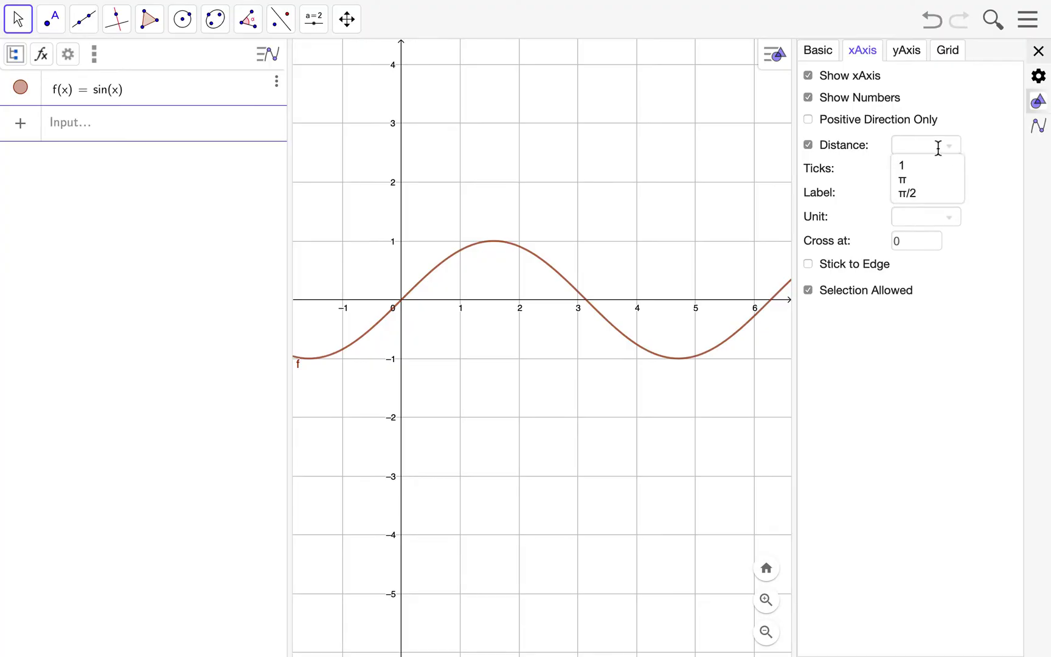
left_click(922, 193)
left_click_drag(757, 236, 733, 239)
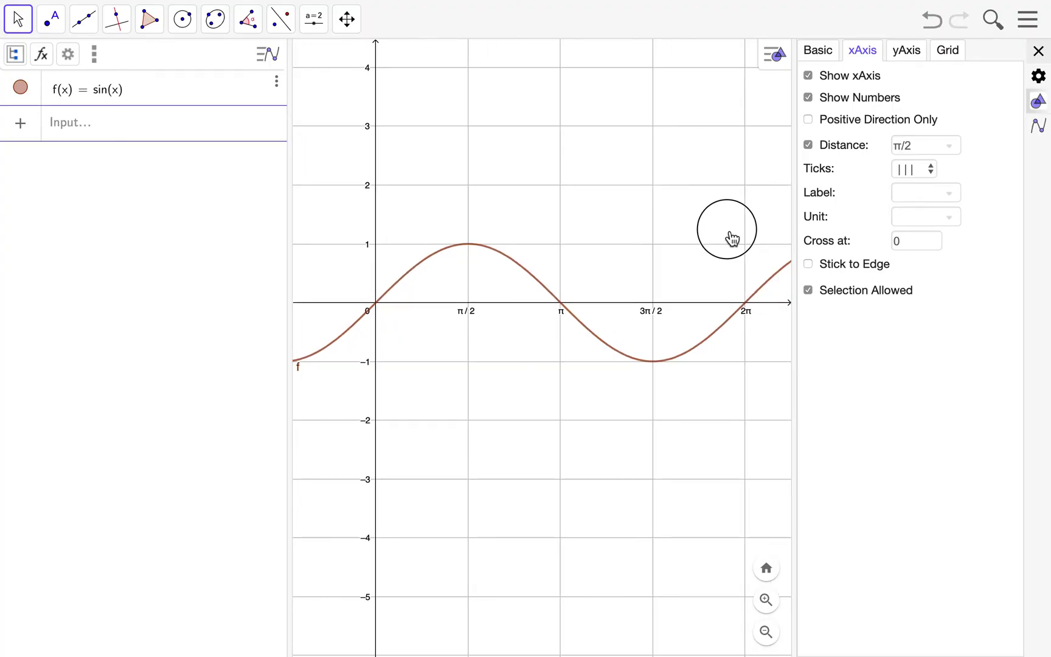
- Set the x-axis distance to π/4 and close the graphics settings
left_click(918, 145)
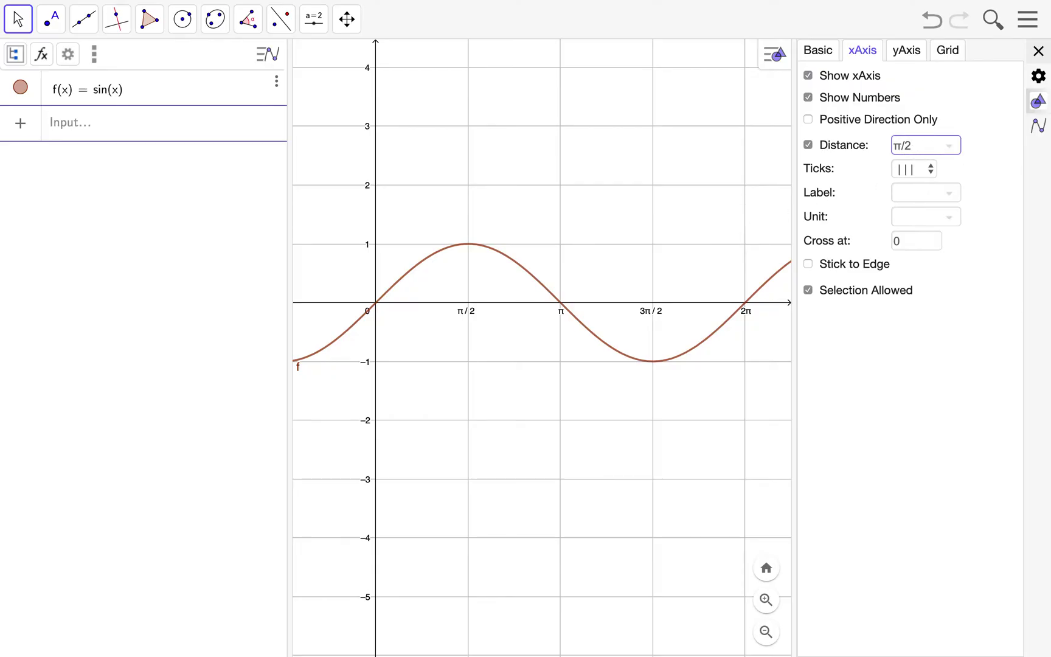
key("Return")
left_click_drag(580, 243, 567, 242)
left_click(917, 145)
key("BackSpace")
key("Return")
mouse_move(598, 205)
left_mouse_down()
mouse_move(610, 214)
mouse_move(561, 213)
mouse_move(612, 199)
left_mouse_up()
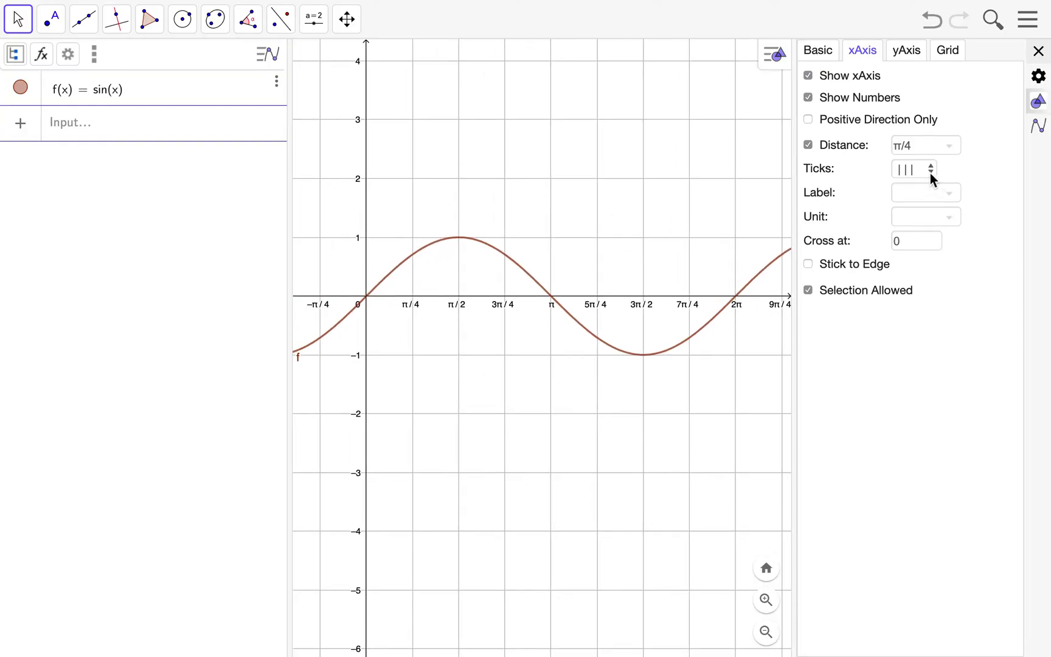
left_click_drag(534, 207, 536, 211)
mouse_move(625, 229)
left_mouse_down()
mouse_move(662, 225)
mouse_move(580, 235)
mouse_move(677, 220)
mouse_move(616, 224)
left_mouse_up()
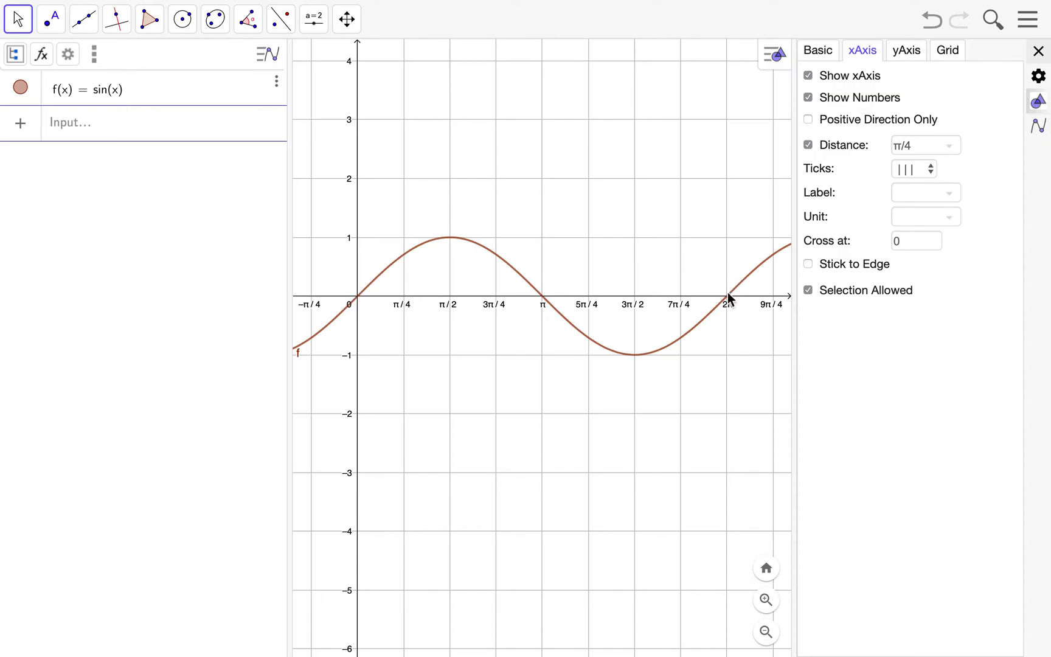
left_click(1039, 51)
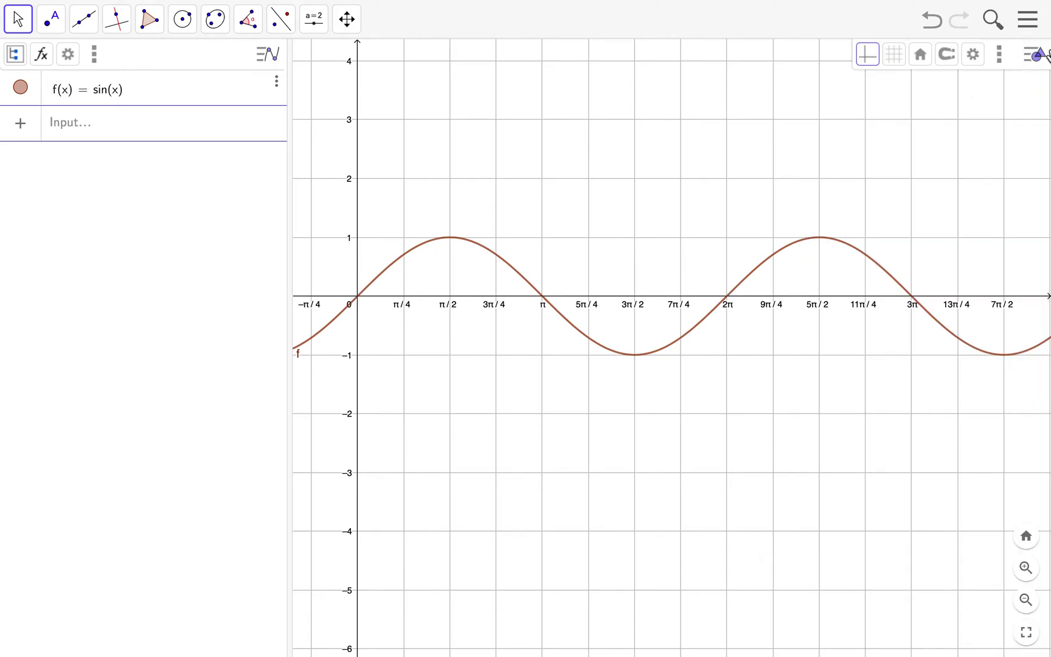
- Delete the function f(x) = sin(x) from the construction
left_click(286, 83)
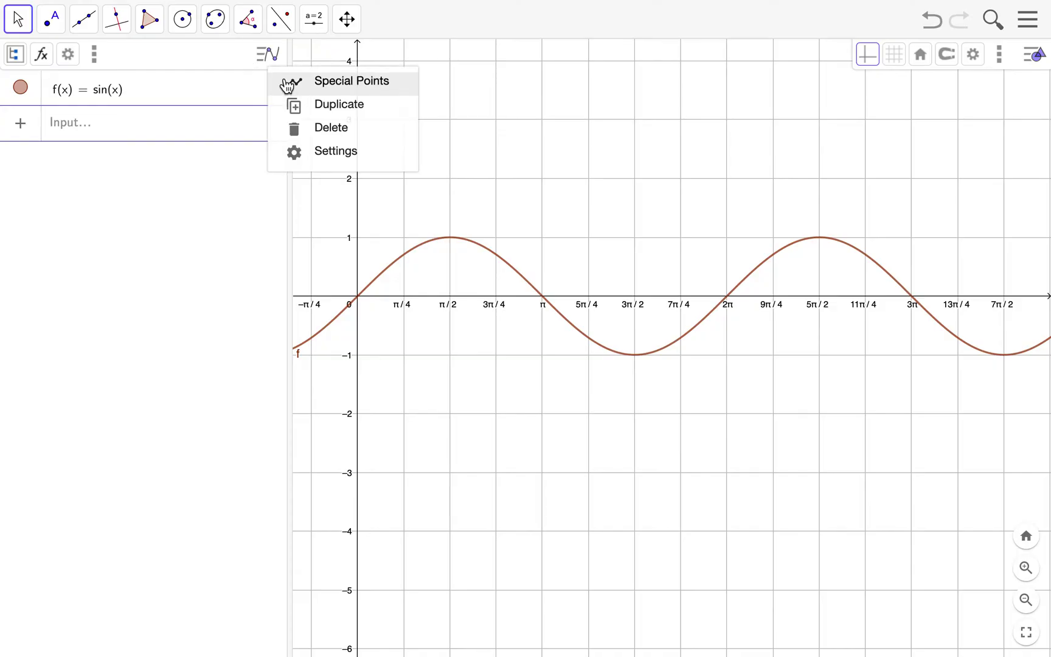
left_click(298, 127)
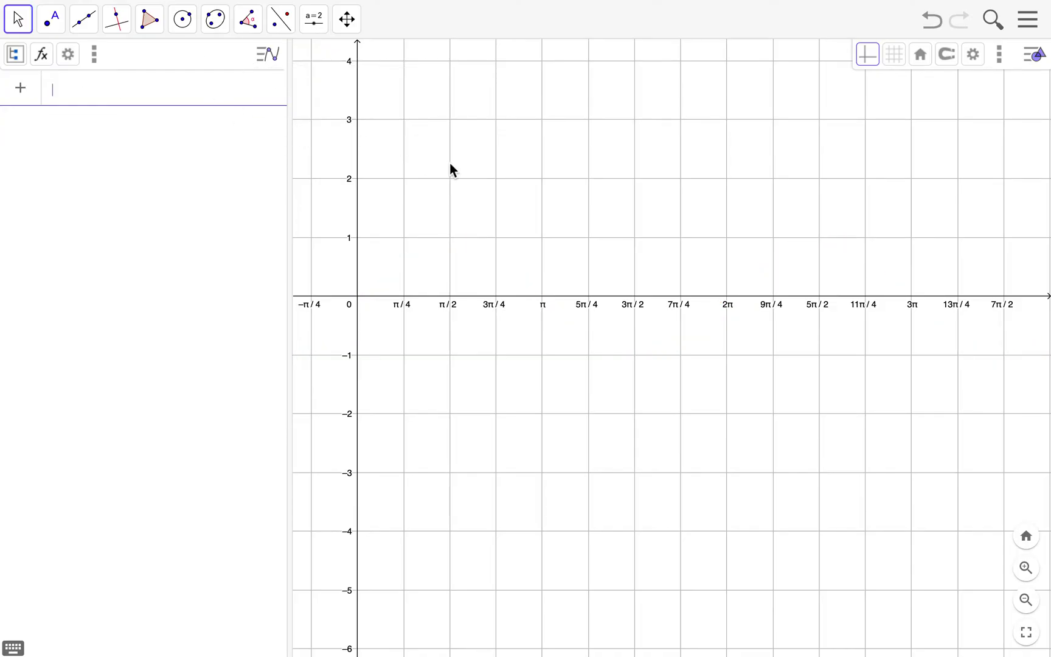
left_click(563, 226)
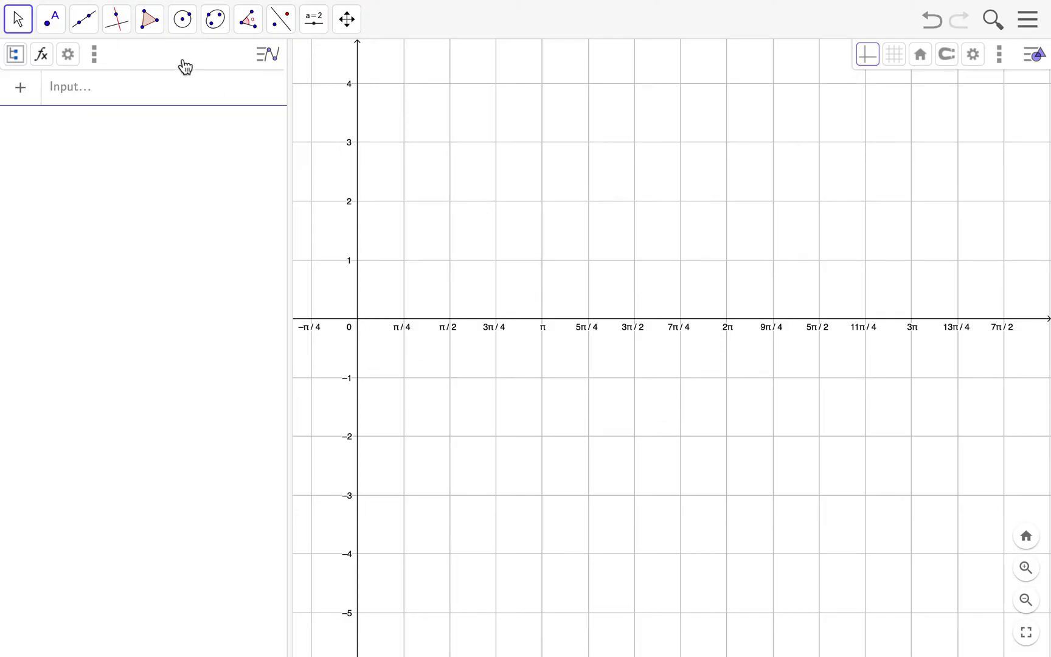
left_click(181, 91)
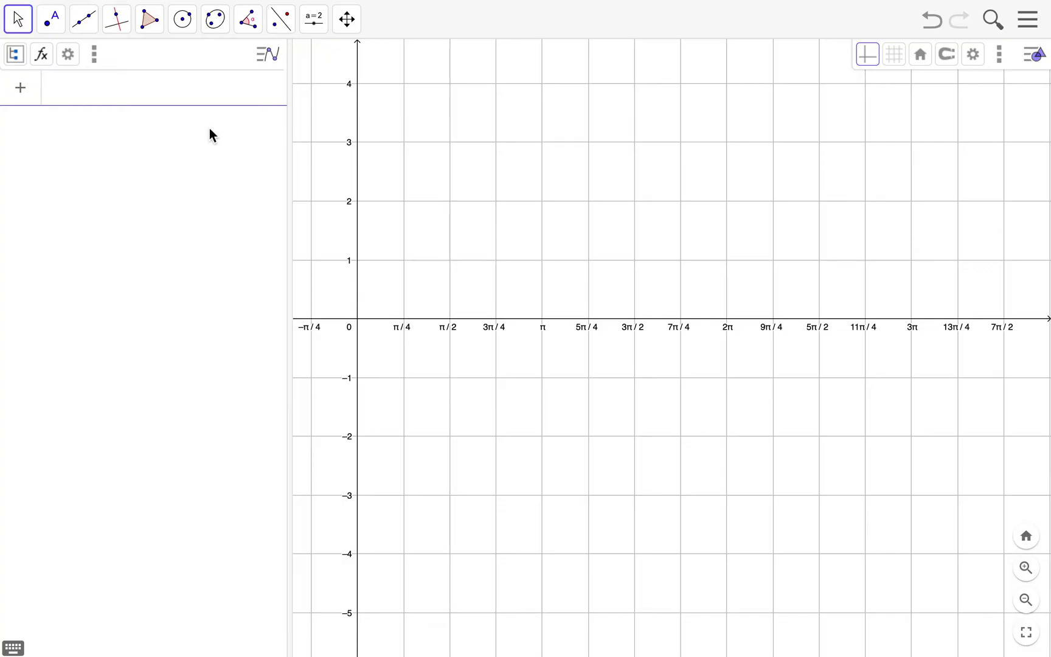
type("f(x)")
key("ctrl+a")
key("BackSpace")
- Insert the Function command variant with start and end x-values, and enter sin(x) as its function
type("function")
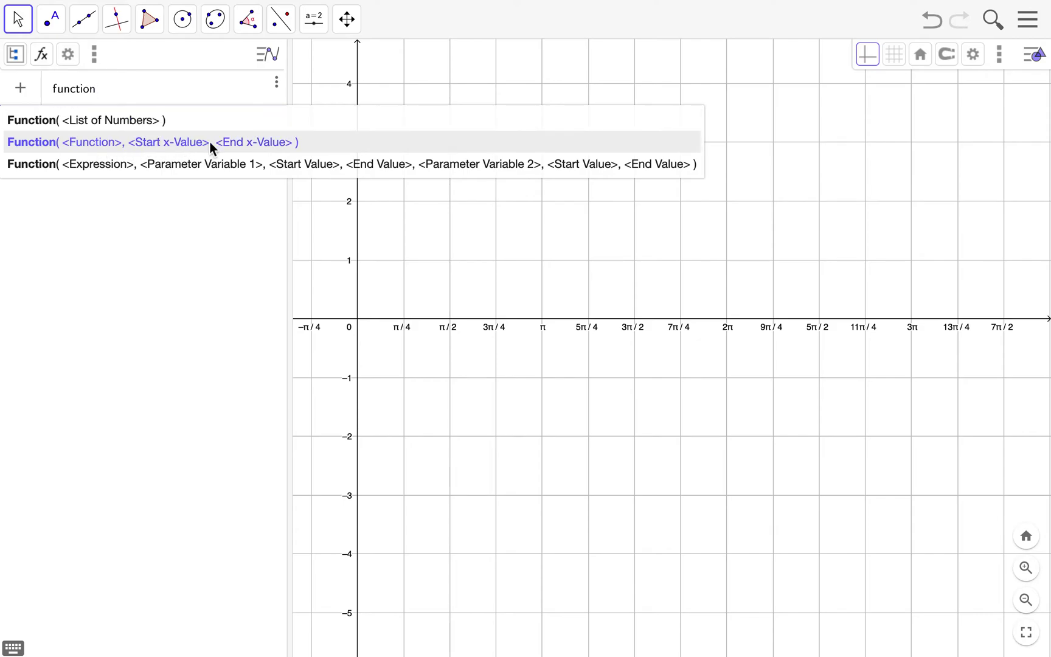
left_click(93, 143)
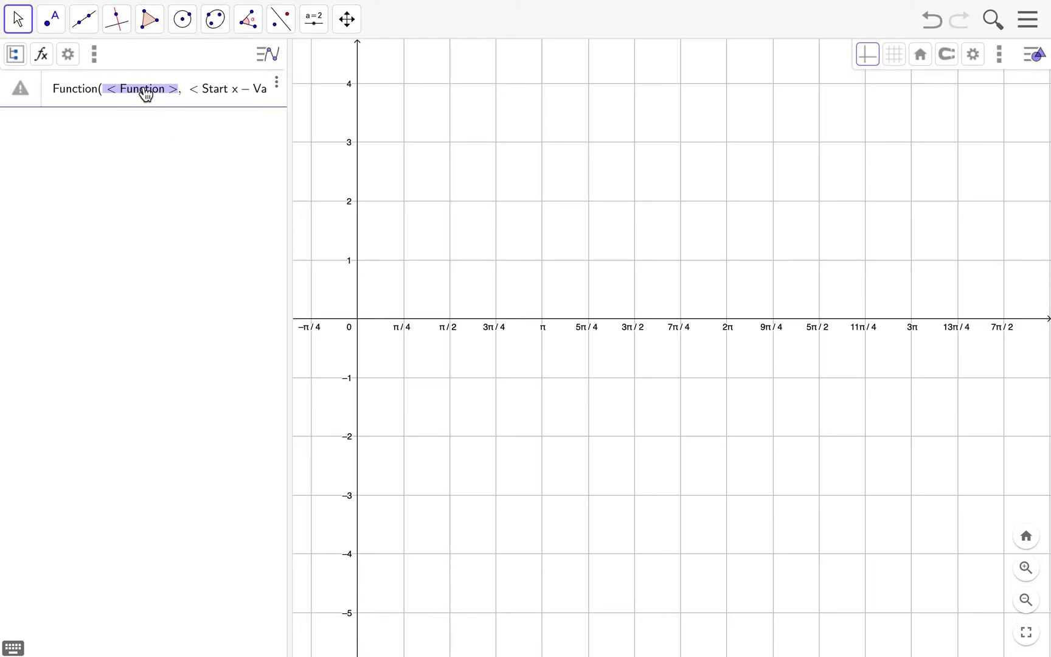
type("sin")
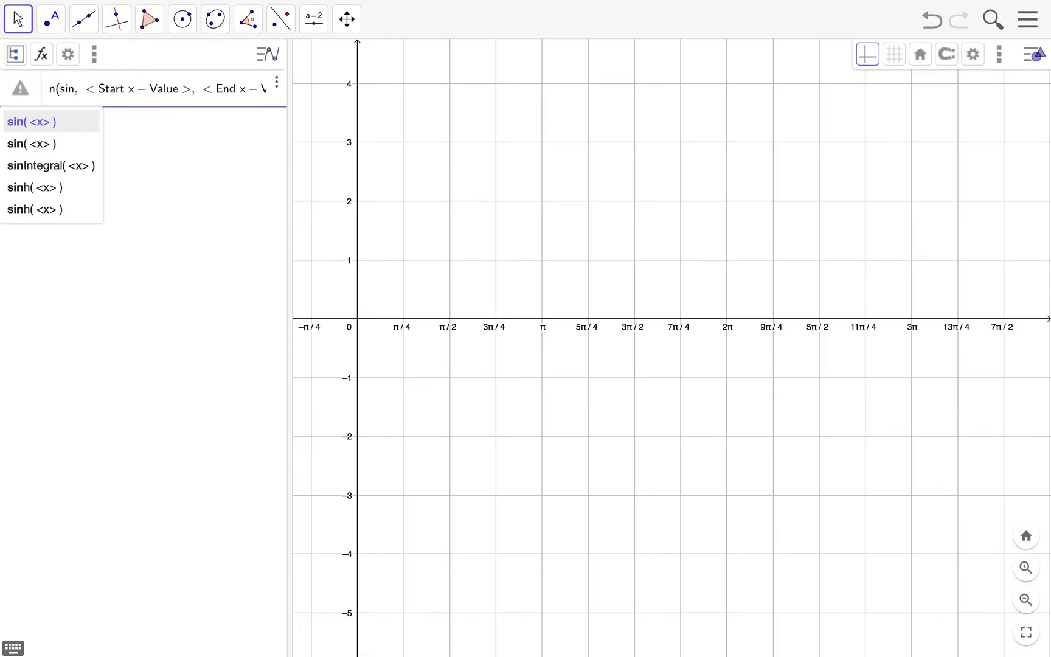
left_click(63, 147)
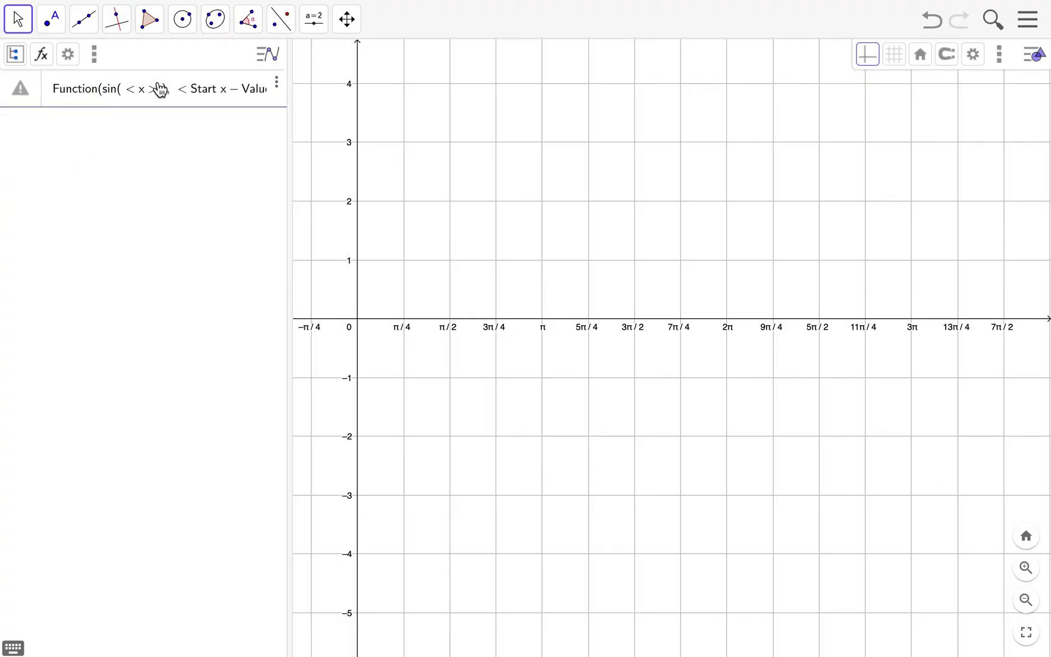
key("BackSpace")
key("BackSpace")
key("BackSpace")
key("BackSpace")
type("x")
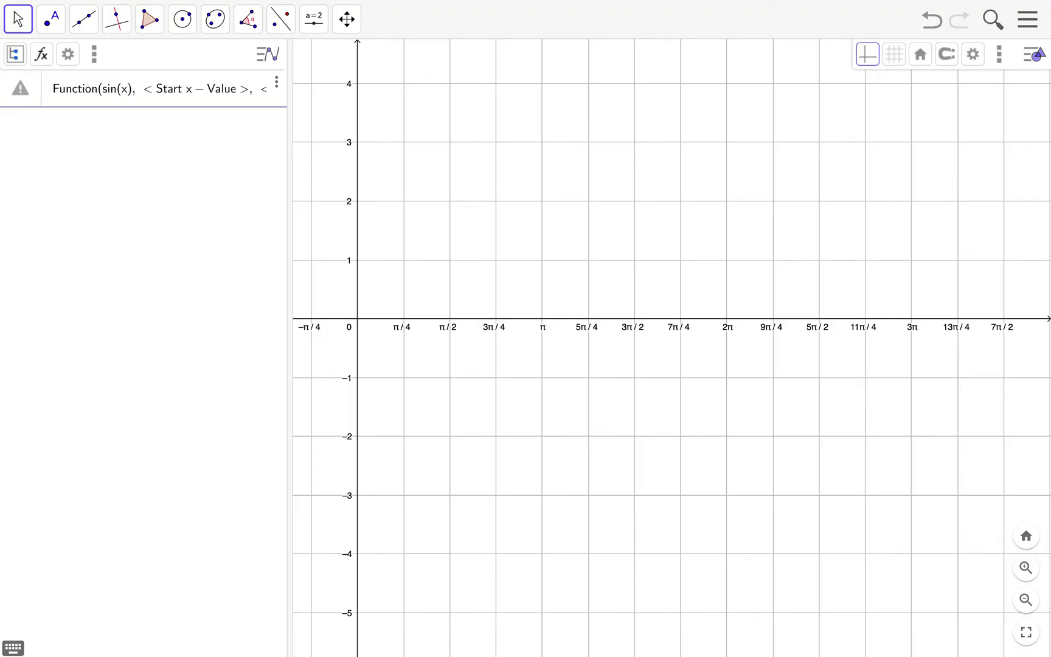
- Widen the algebra area and complete the Function command with start x-value 0 and end x-value 2pi
key("Right")
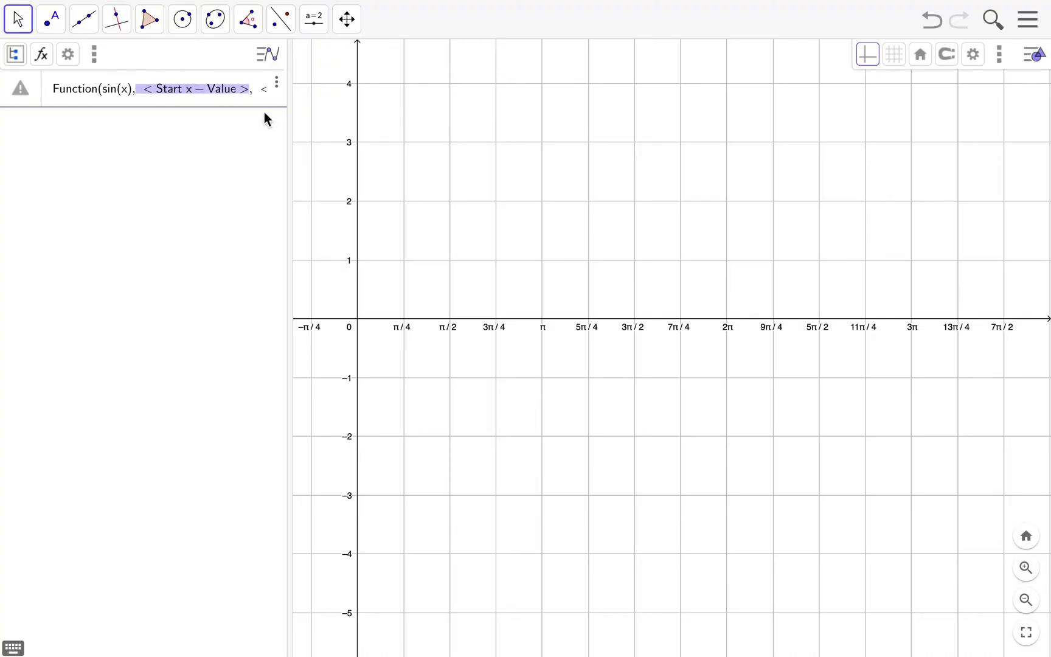
left_click_drag(292, 125, 540, 143)
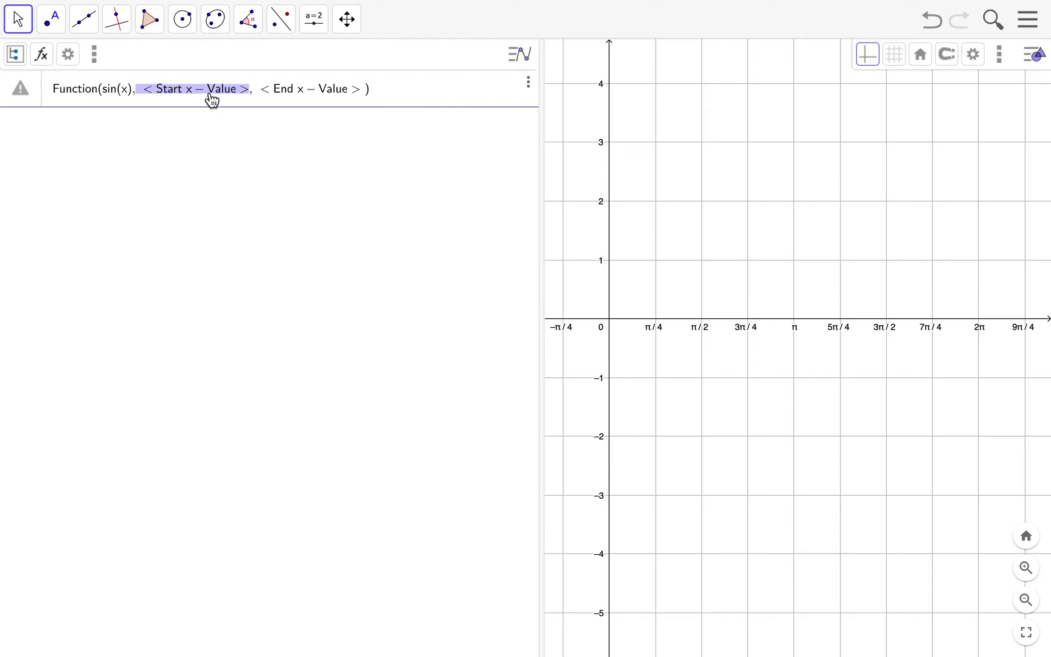
type("0")
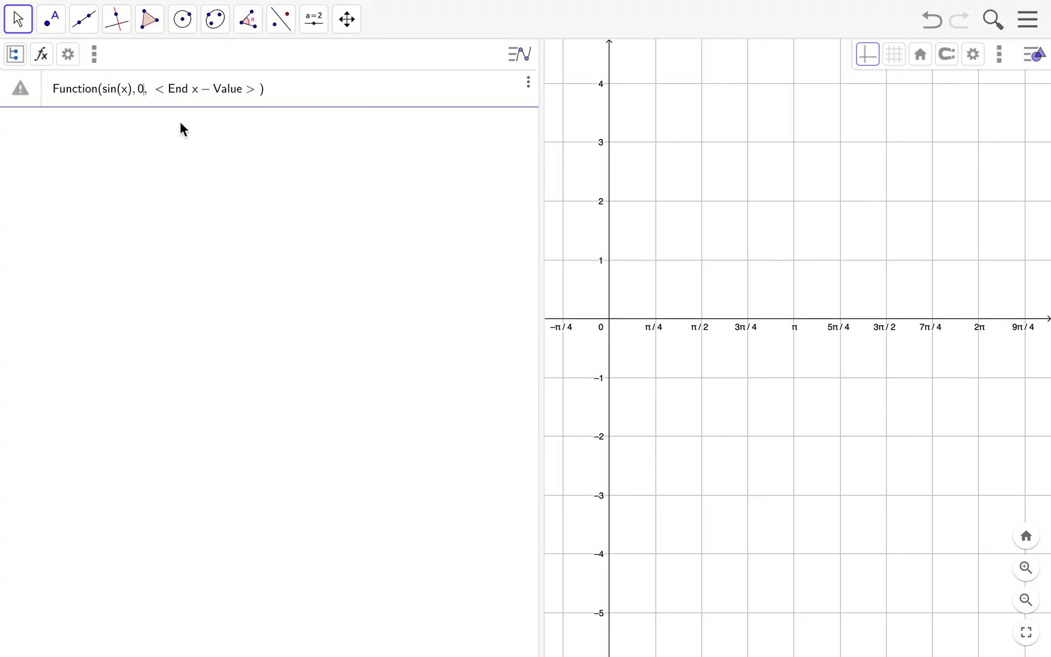
key("Left")
key("Right")
key("Right")
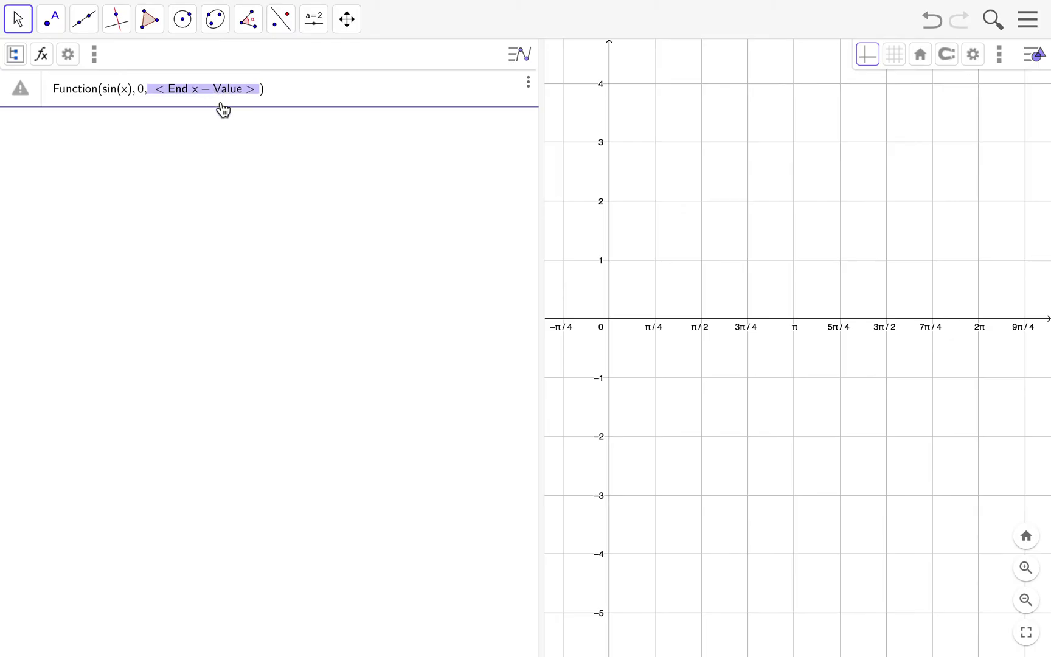
type("2pi")
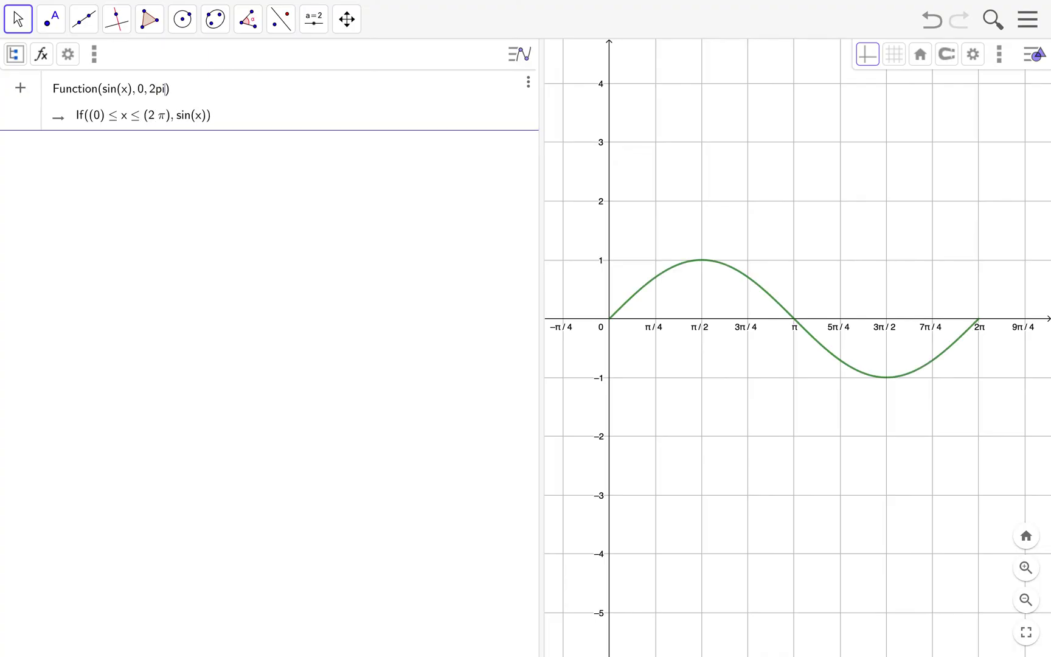
key("Return")
- Edit the expression of the domain-restricted sine function so that it is sin(2x)
left_click_drag(967, 173, 851, 173)
scroll(819, 242, "up", 5)
left_click_drag(818, 242, 946, 192)
scroll(991, 183, "down", 3)
scroll(974, 178, "down", 3)
left_click(965, 189)
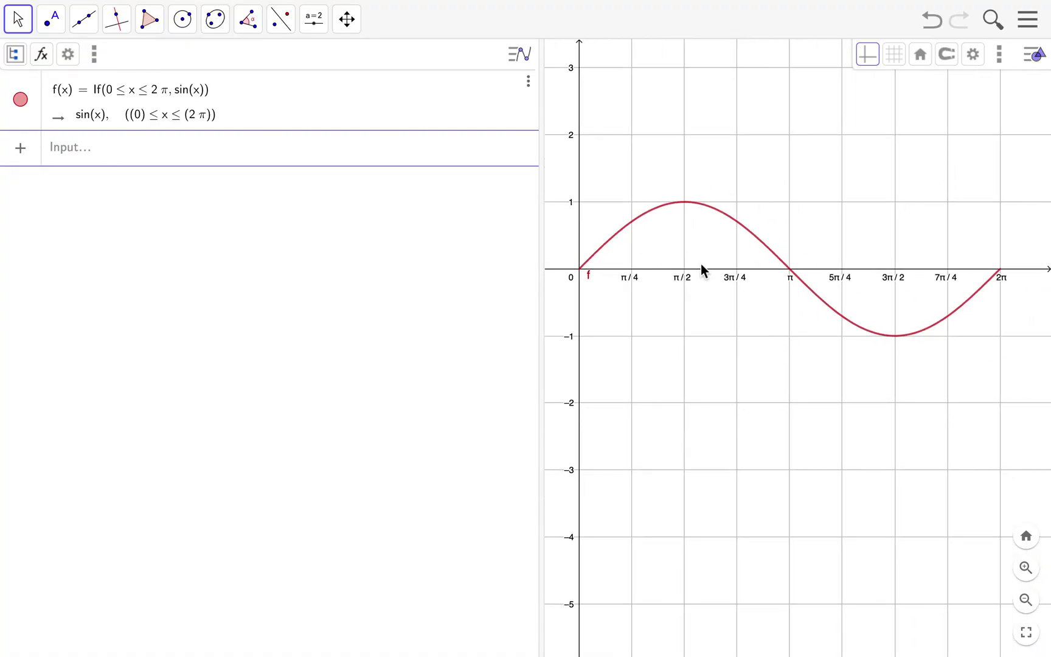
left_click(204, 100)
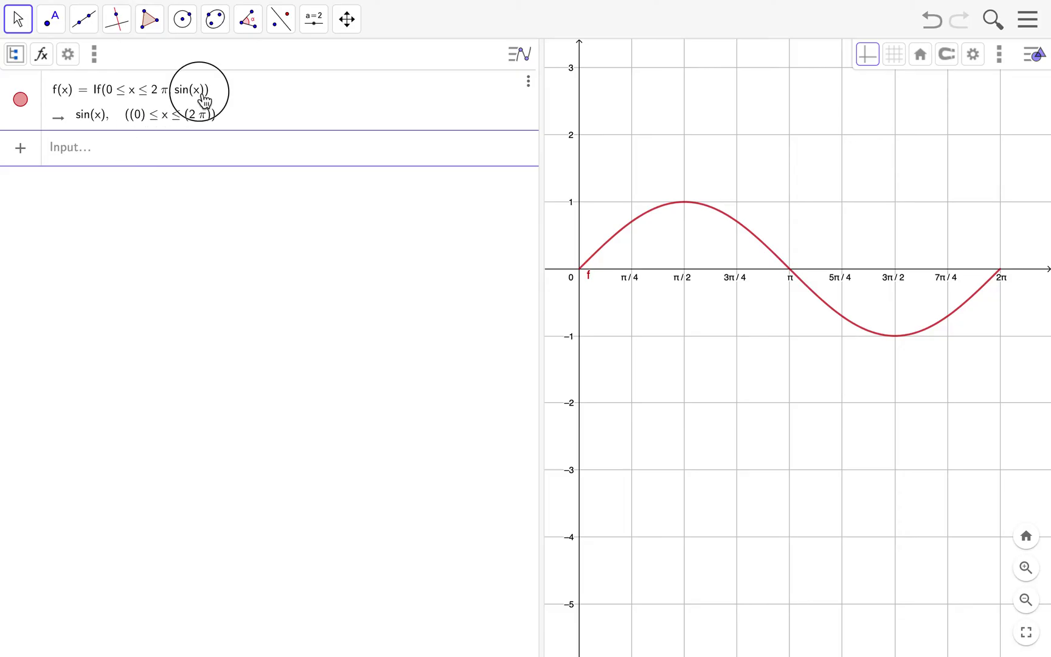
left_click(191, 91)
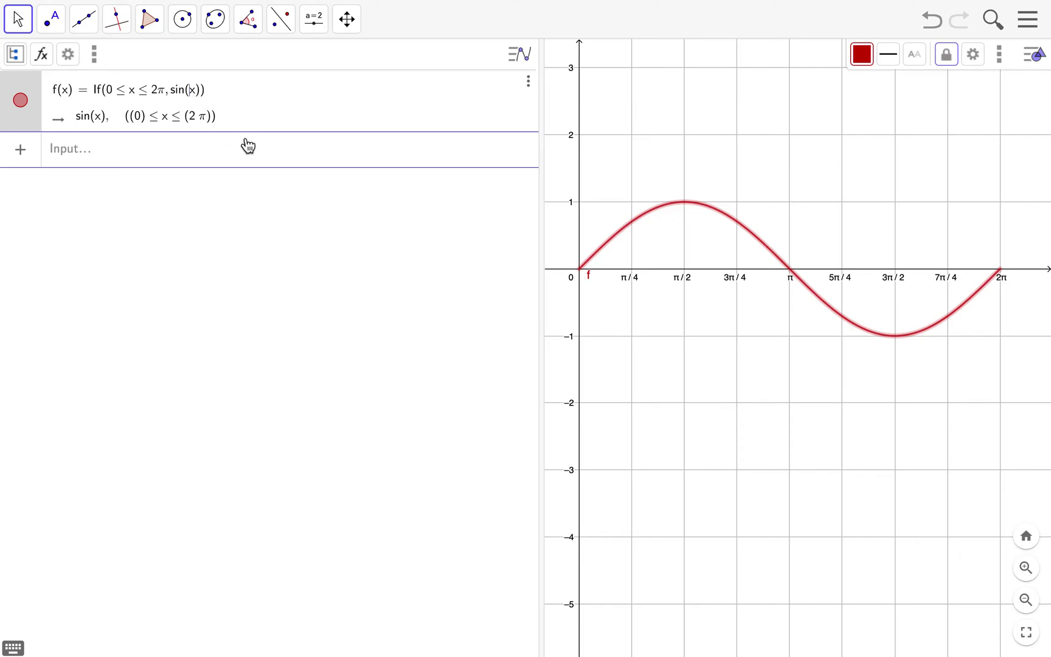
type("2")
key("Return")
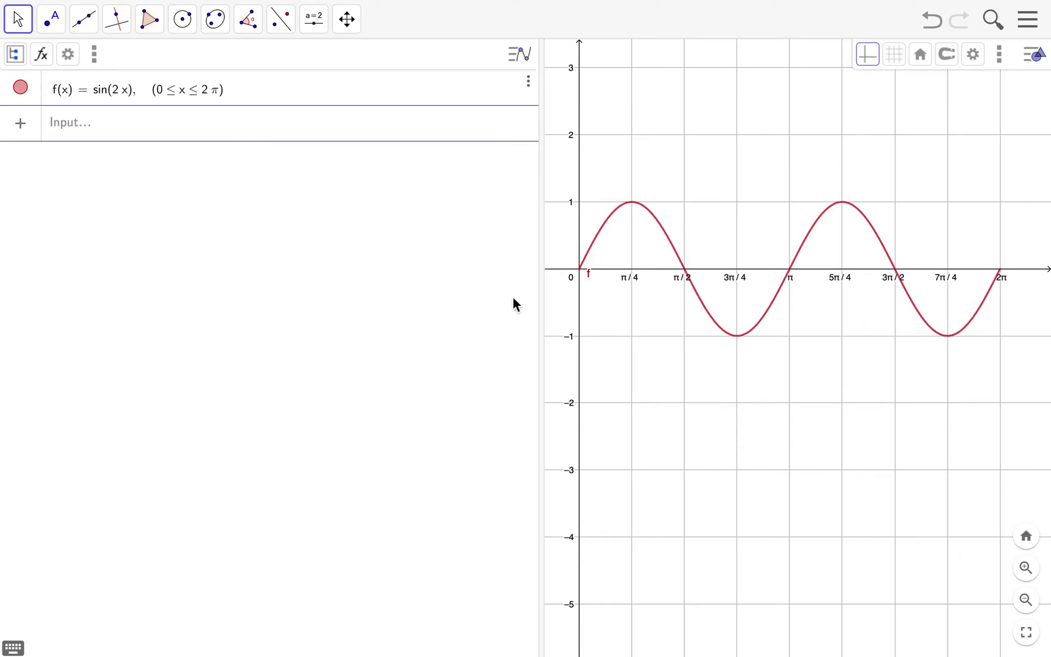
- Edit the domain-restricted function f so that its expression is sin(2x) + 1
left_click_drag(699, 356, 708, 372)
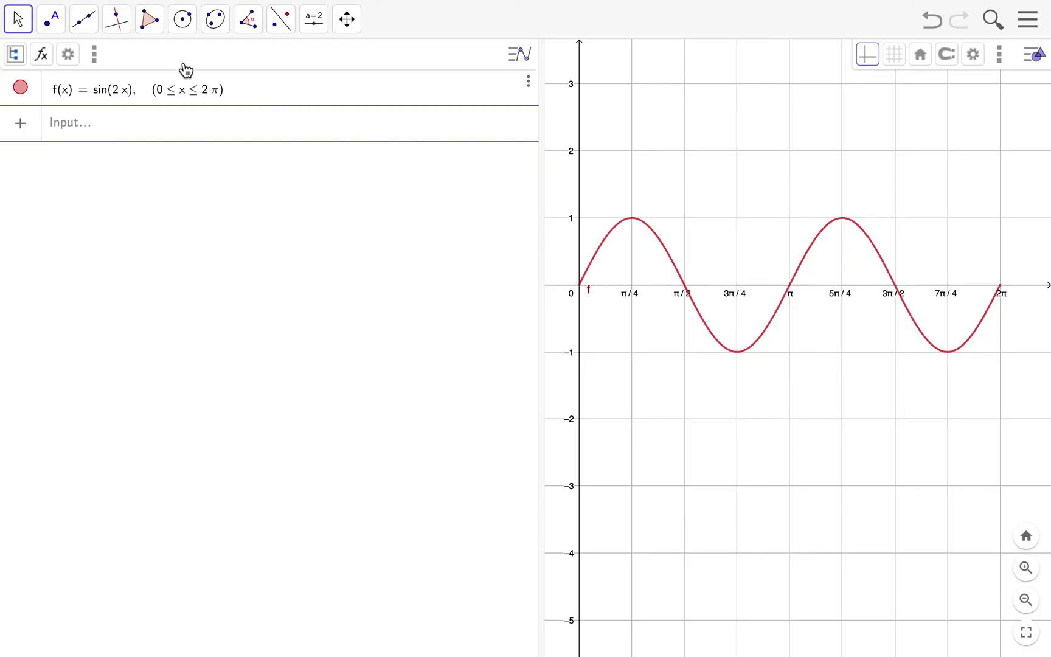
left_click(127, 96)
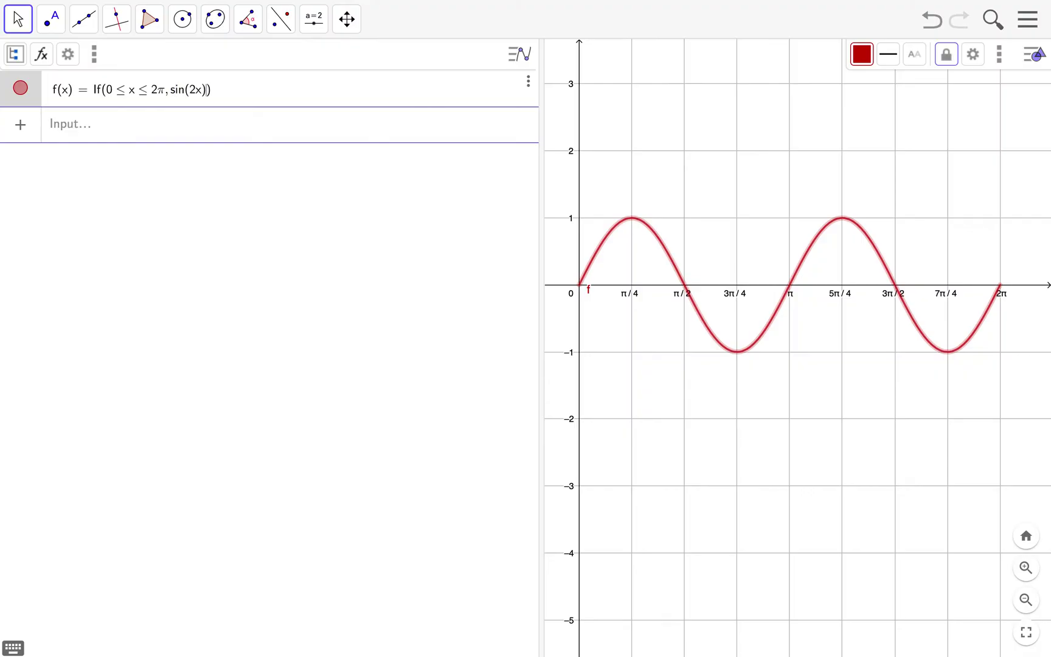
type("+ ")
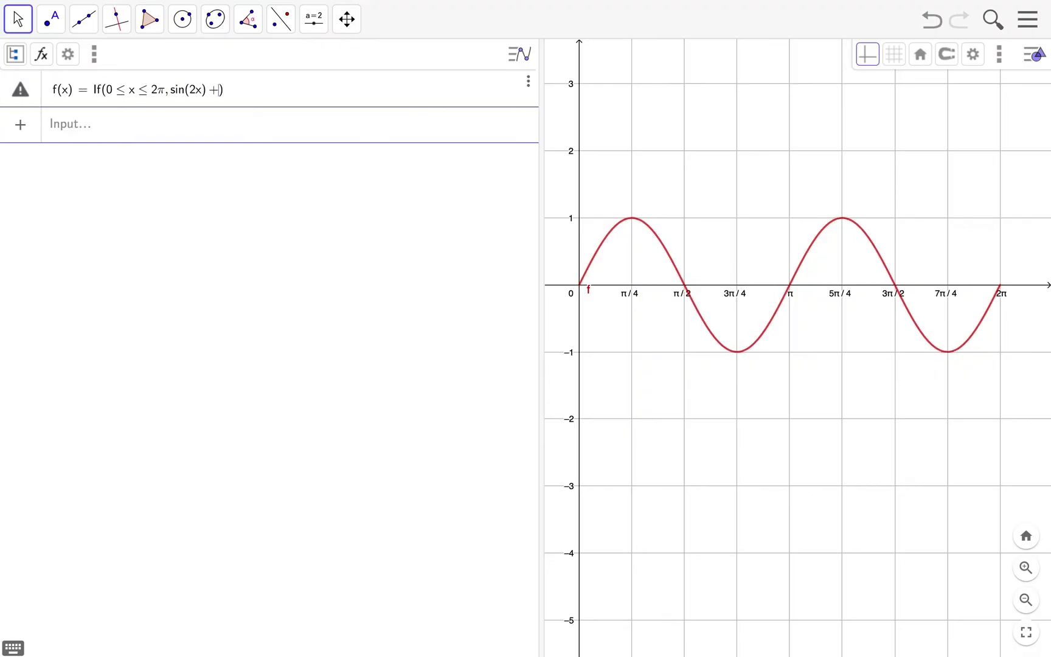
type("1")
key("Return")
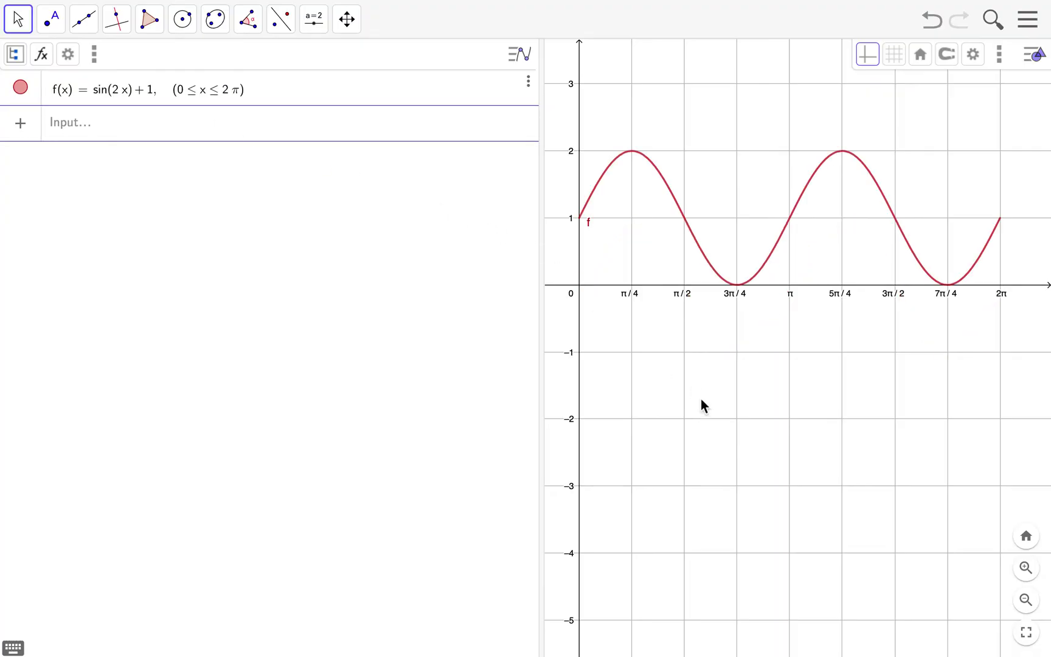
left_click_drag(718, 418, 718, 446)
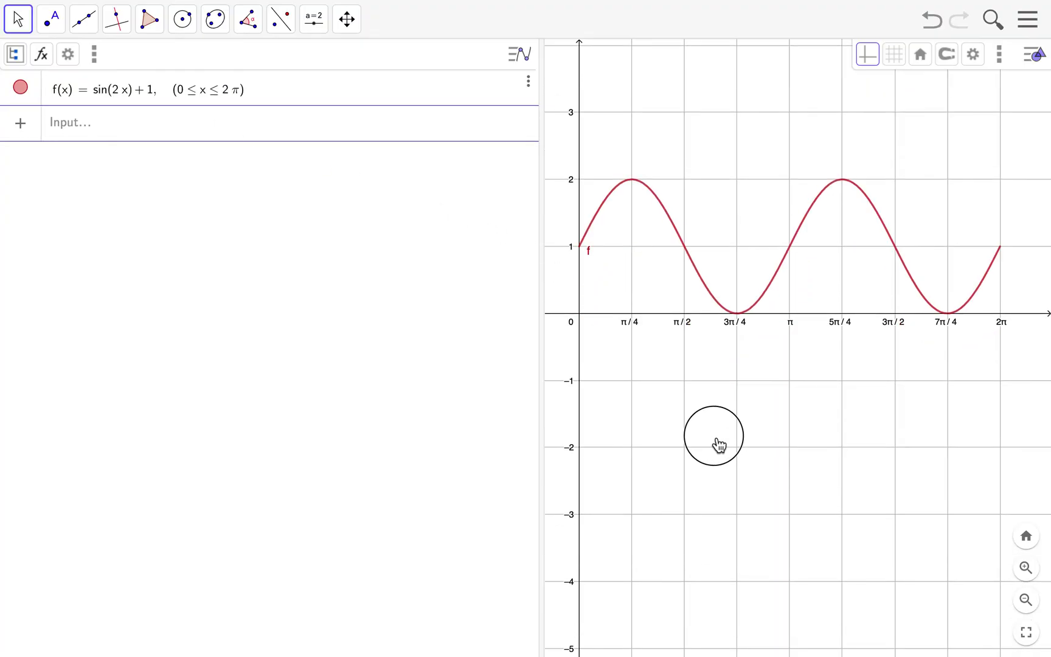
- Give the sine term of f a coefficient of 4, making the expression 4sin(2x) + 1
left_click(125, 94)
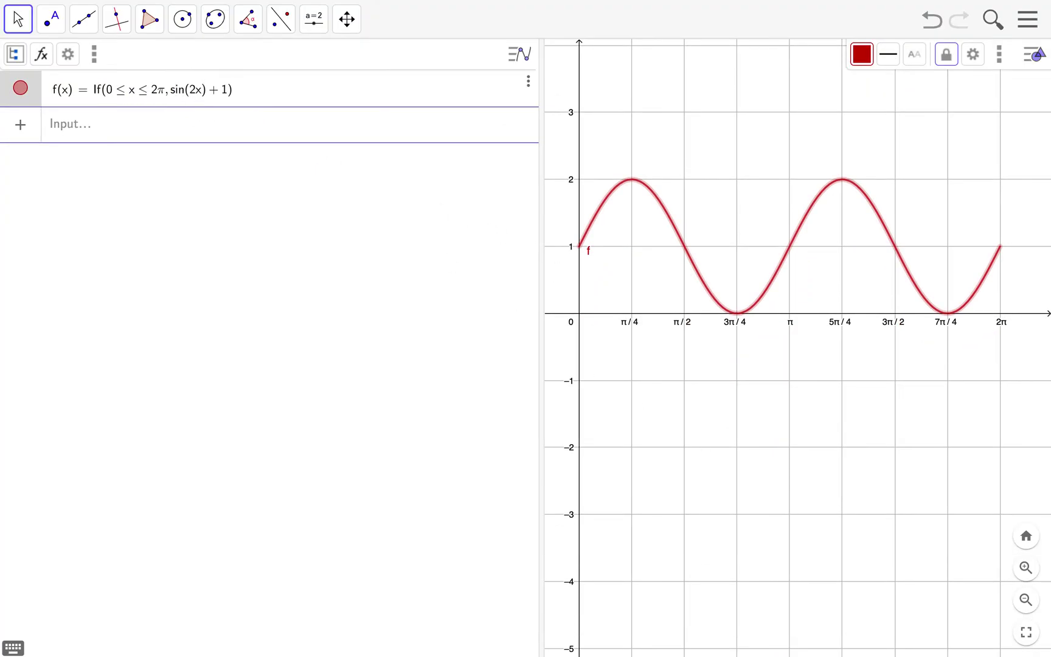
type("4")
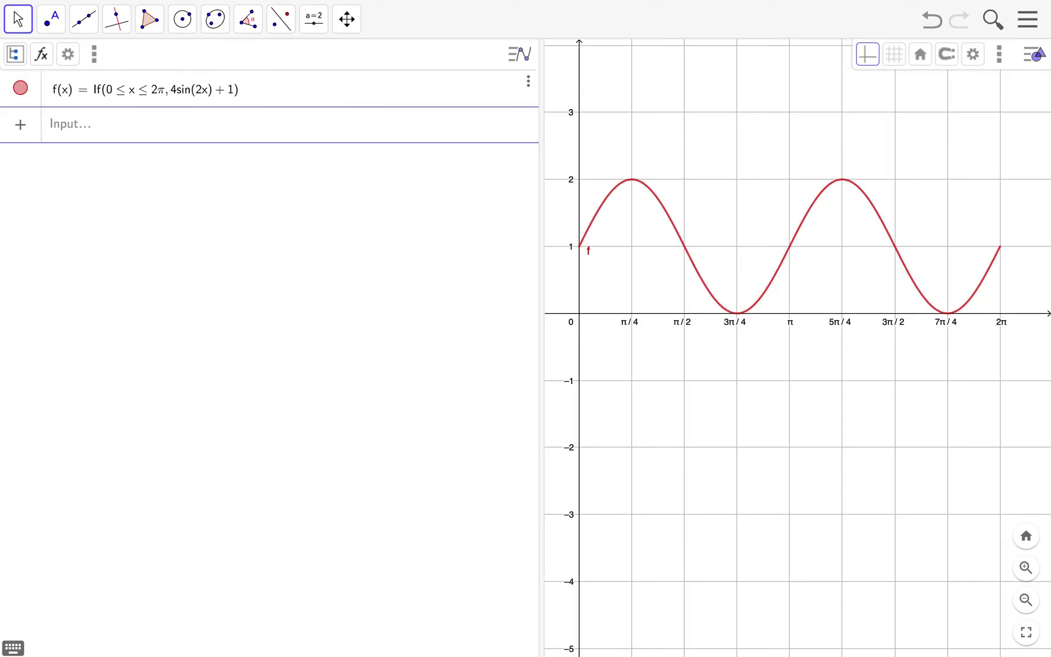
key("Return")
scroll(802, 403, "down", 2)
scroll(802, 402, "up", 1)
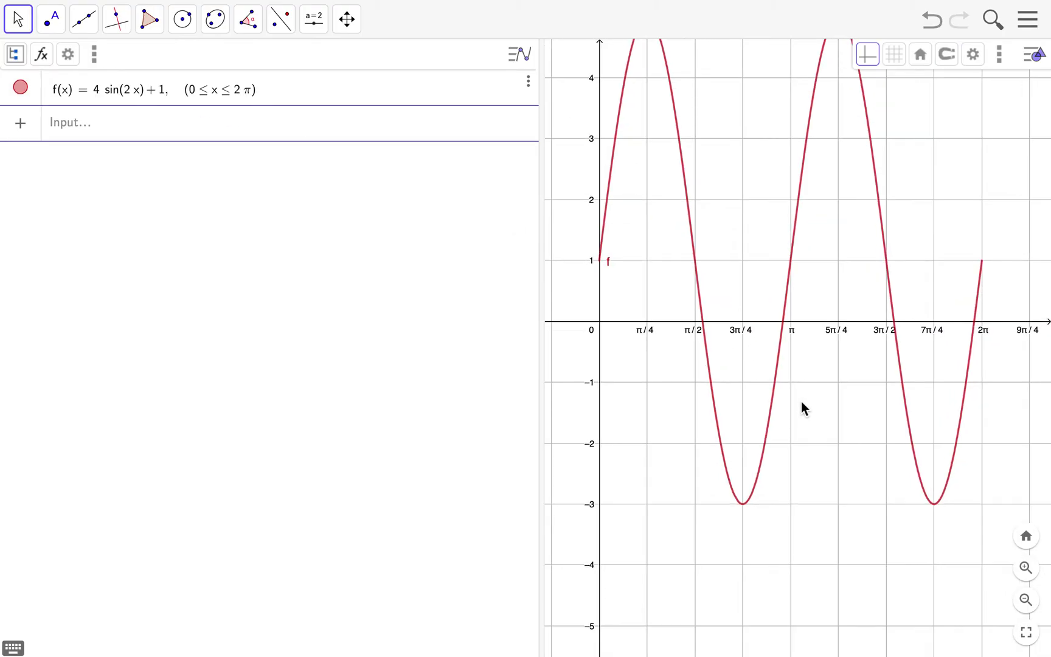
scroll(802, 402, "down", 2)
left_click_drag(819, 411, 821, 420)
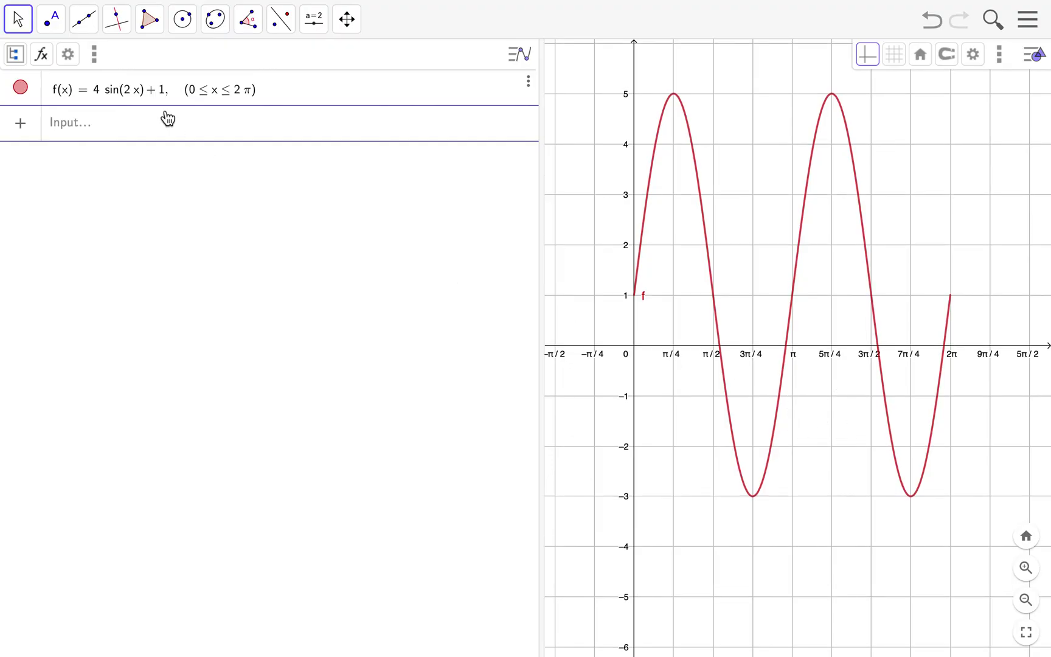
- Replace the coefficient of the sine term in f with the fraction 1/2
left_click(114, 91)
left_click(178, 96)
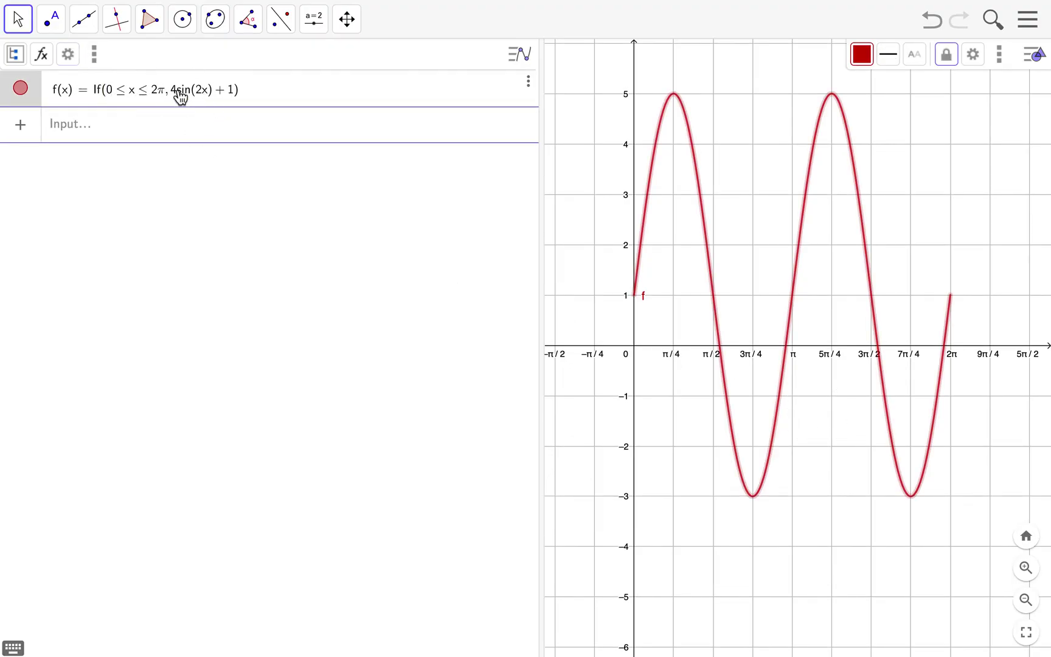
key("BackSpace")
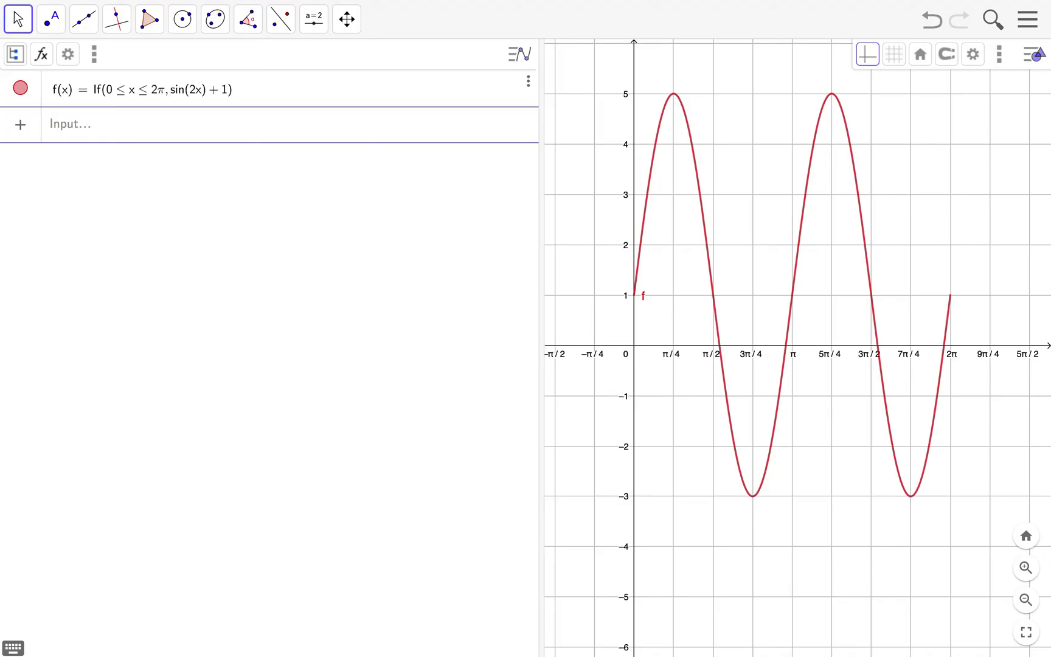
type("1/2")
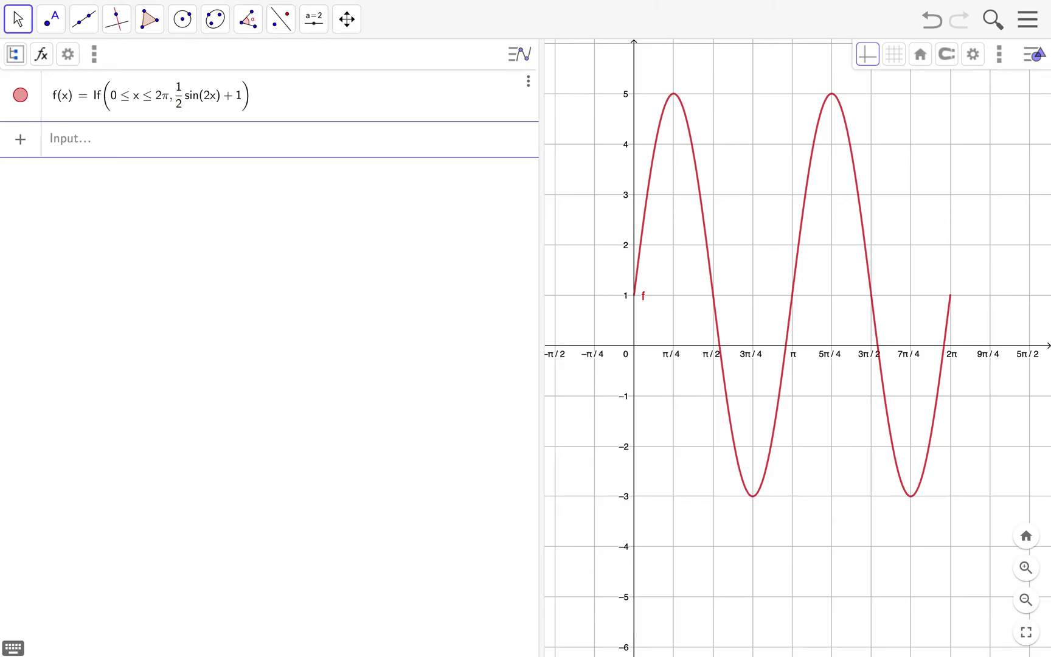
key("Return")
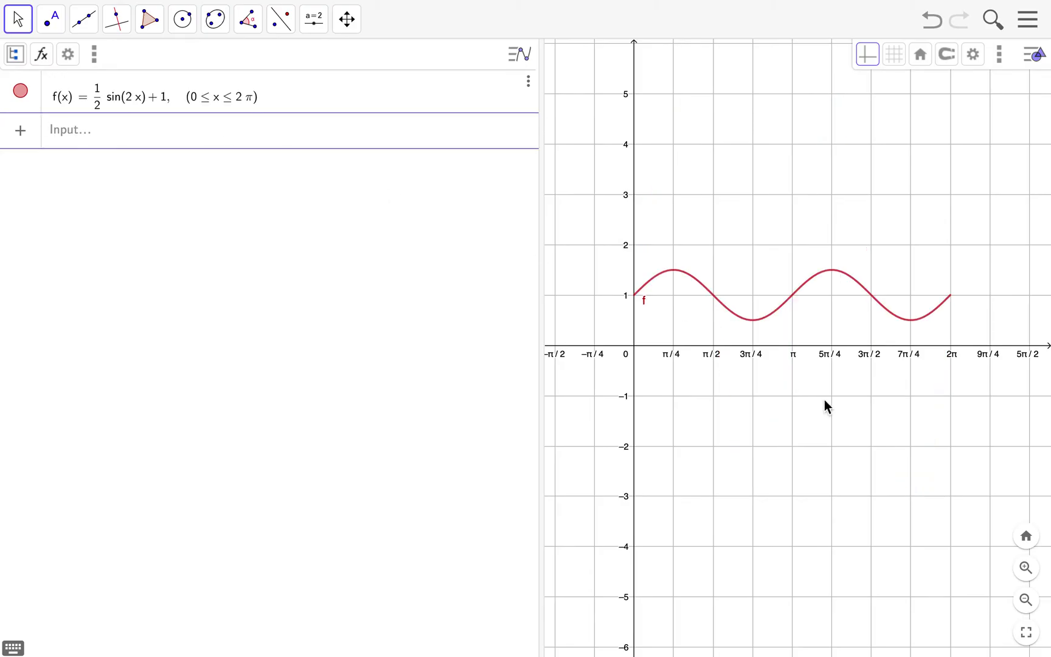
left_click_drag(824, 400, 803, 407)
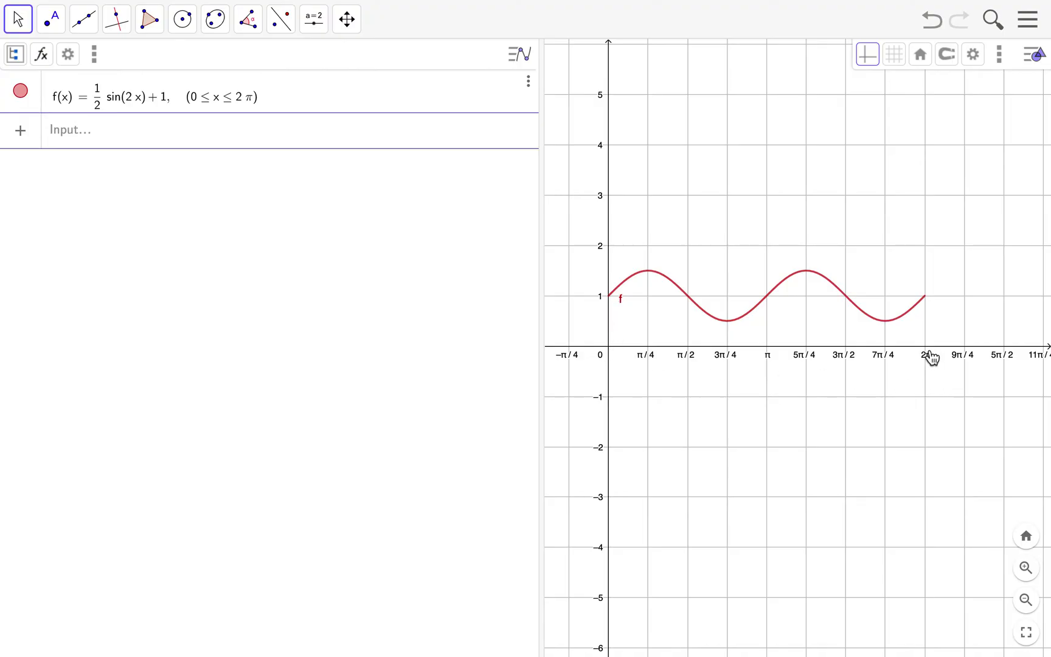
- Change the domain of f to −pi ≤ x ≤ pi and move its graph label above the curve
left_click(201, 105)
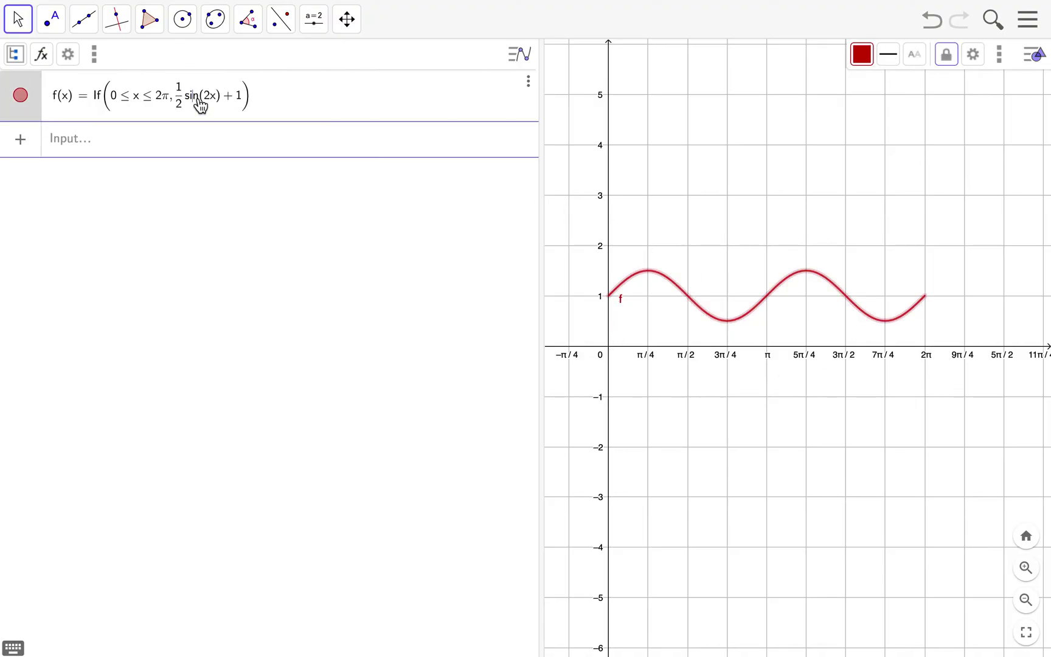
left_click(161, 99)
key("Left")
key("Left")
key("BackSpace")
type("-pi")
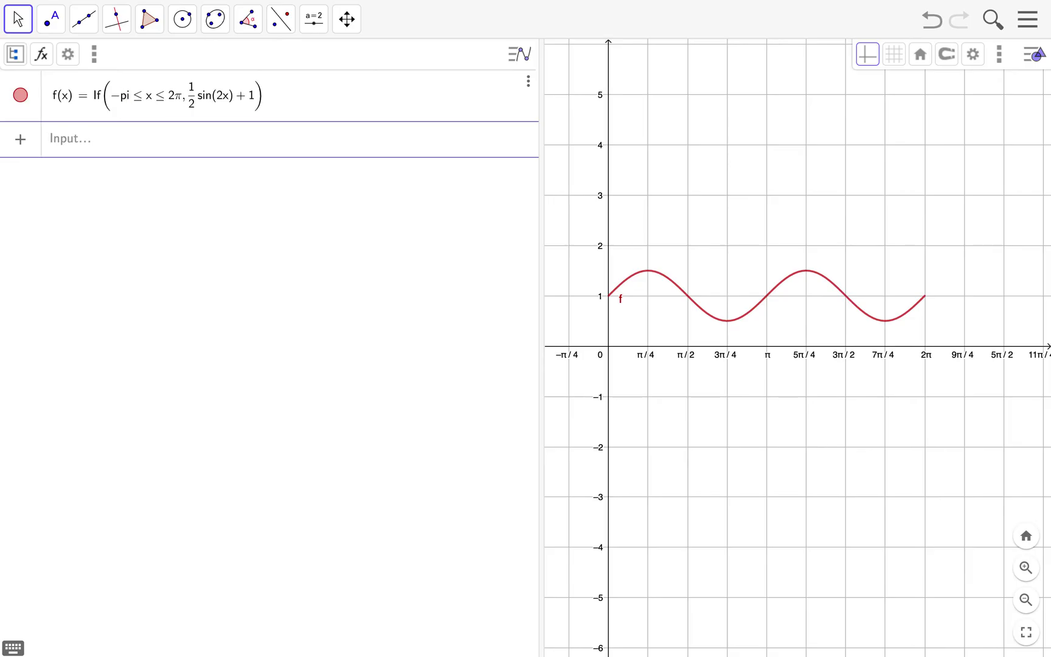
key("BackSpace")
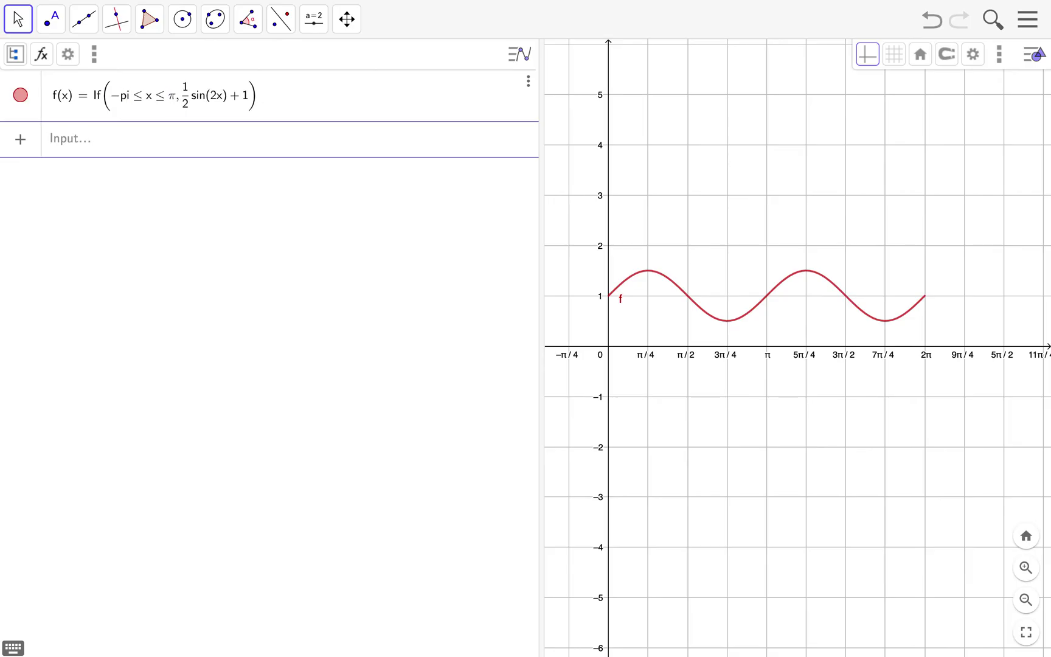
key("Return")
left_click_drag(801, 451, 925, 417)
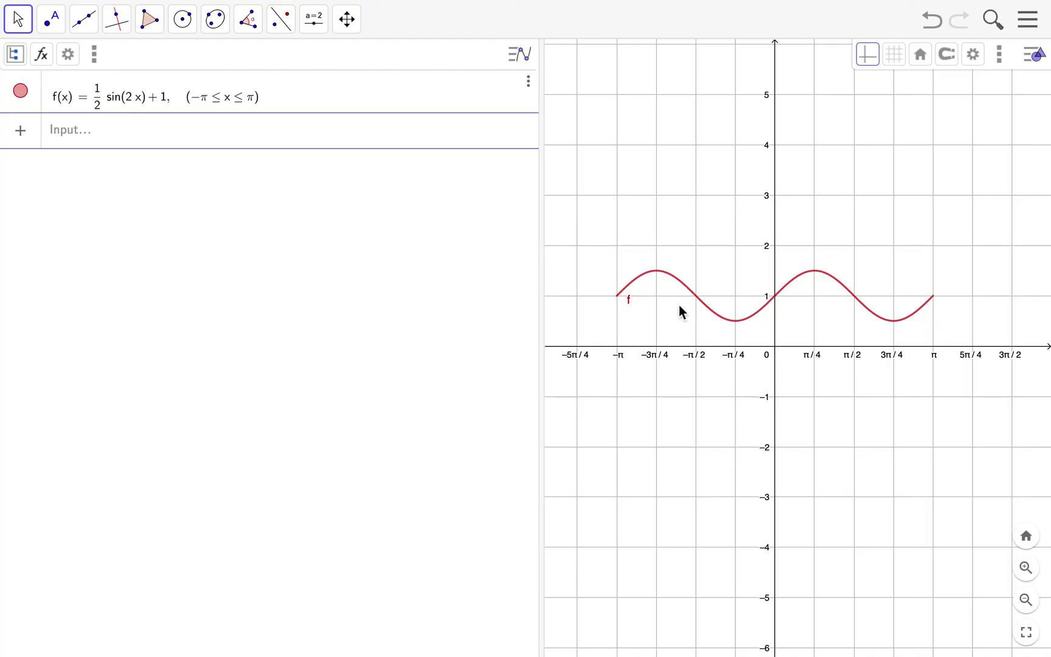
left_click_drag(632, 304, 633, 269)
left_click(129, 108)
left_click(205, 99)
key("BackSpace")
key("BackSpace")
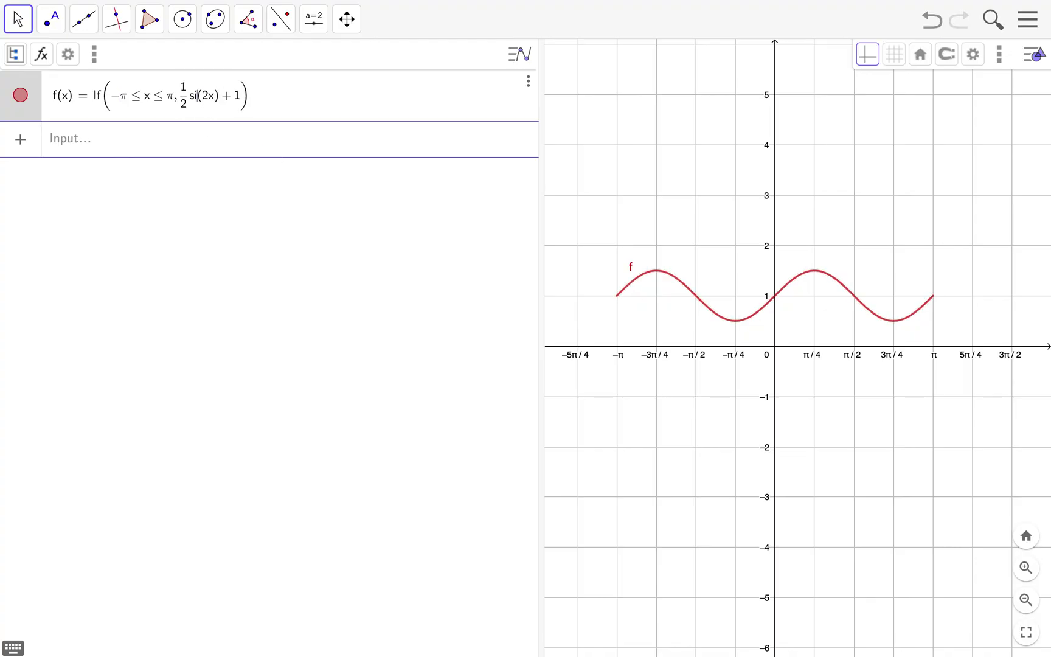
key("BackSpace")
type("cos")
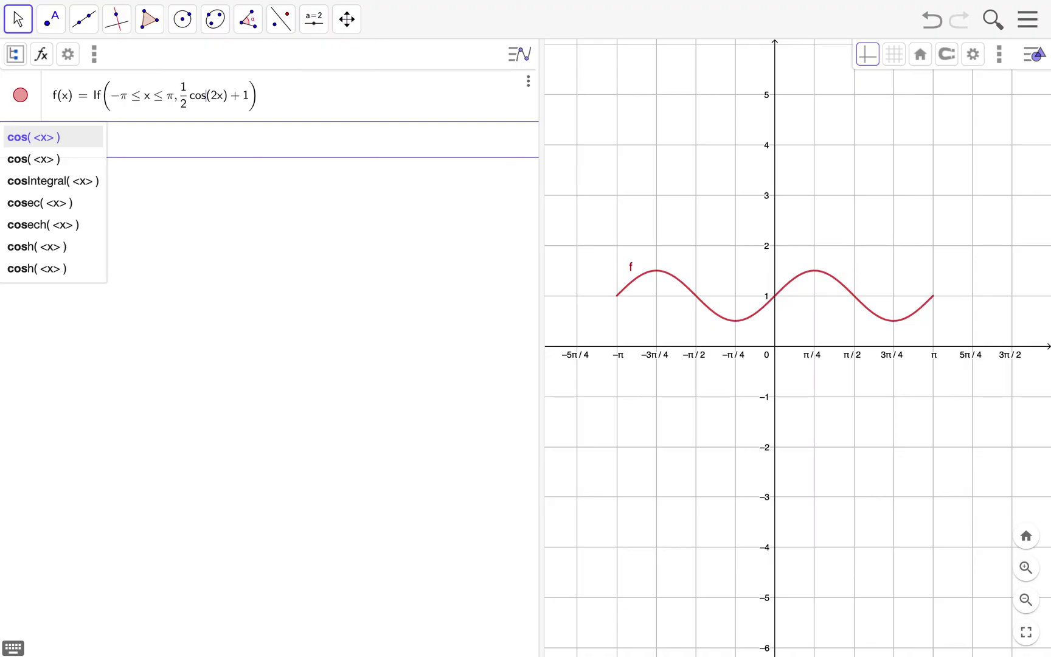
key("Return")
key("BackSpace")
type("2x")
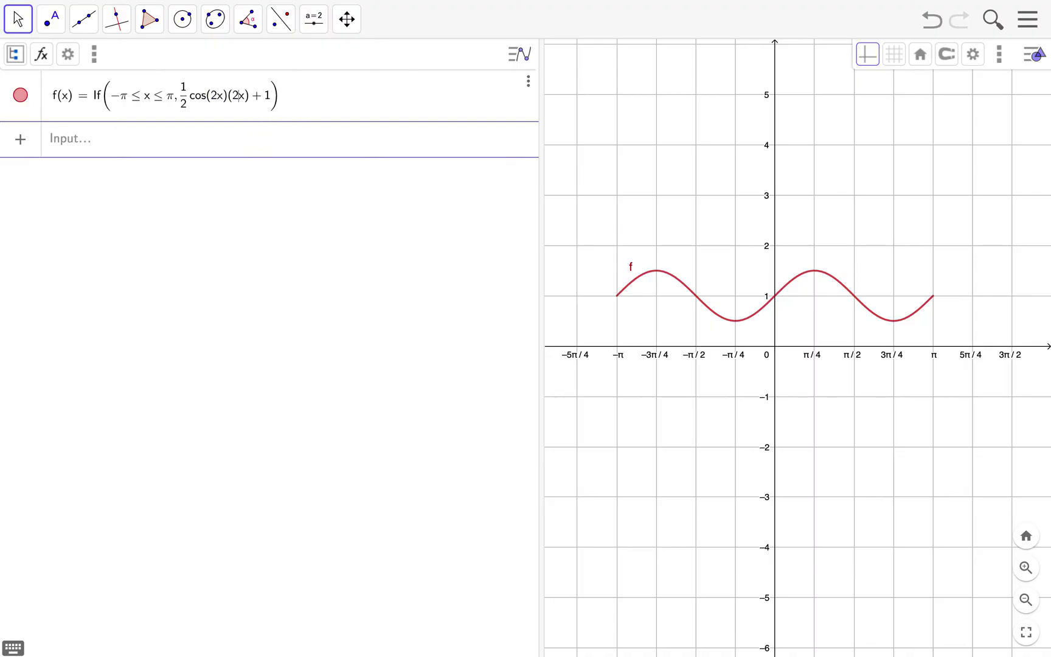
key("BackSpace")
key("BackSpace")
key("BackSpace")
key("BackSpace")
key("BackSpace")
key("BackSpace")
key("BackSpace")
key("BackSpace")
key("BackSpace")
key("BackSpace")
key("BackSpace")
key("BackSpace")
key("BackSpace")
key("BackSpace")
key("BackSpace")
key("BackSpace")
type("cos")
key("BackSpace")
key("BackSpace")
type("os")
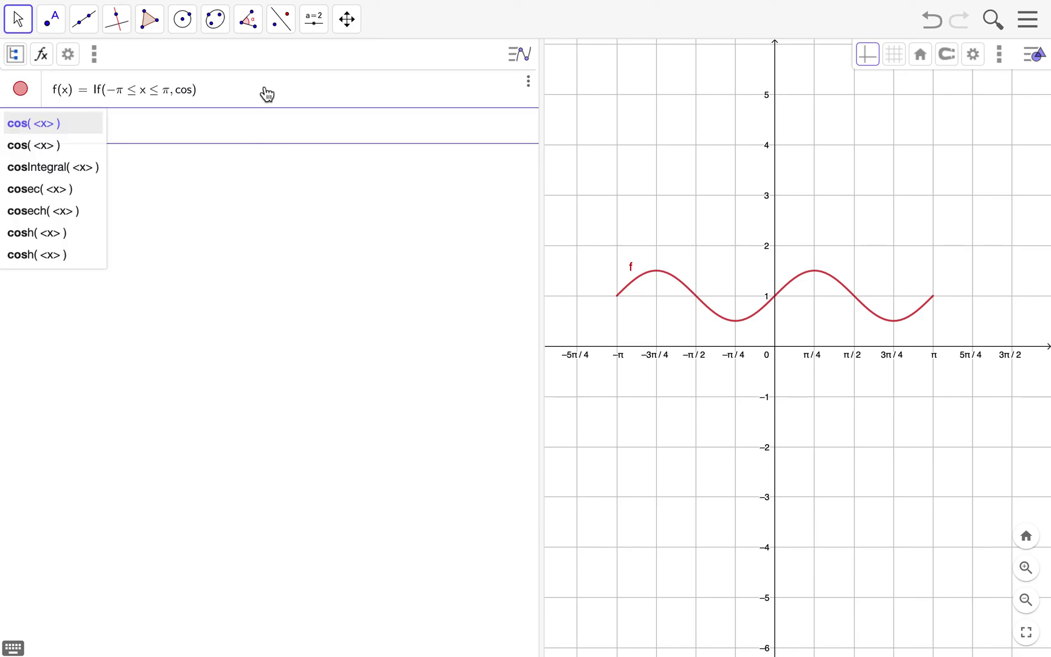
left_click(66, 124)
key("Escape")
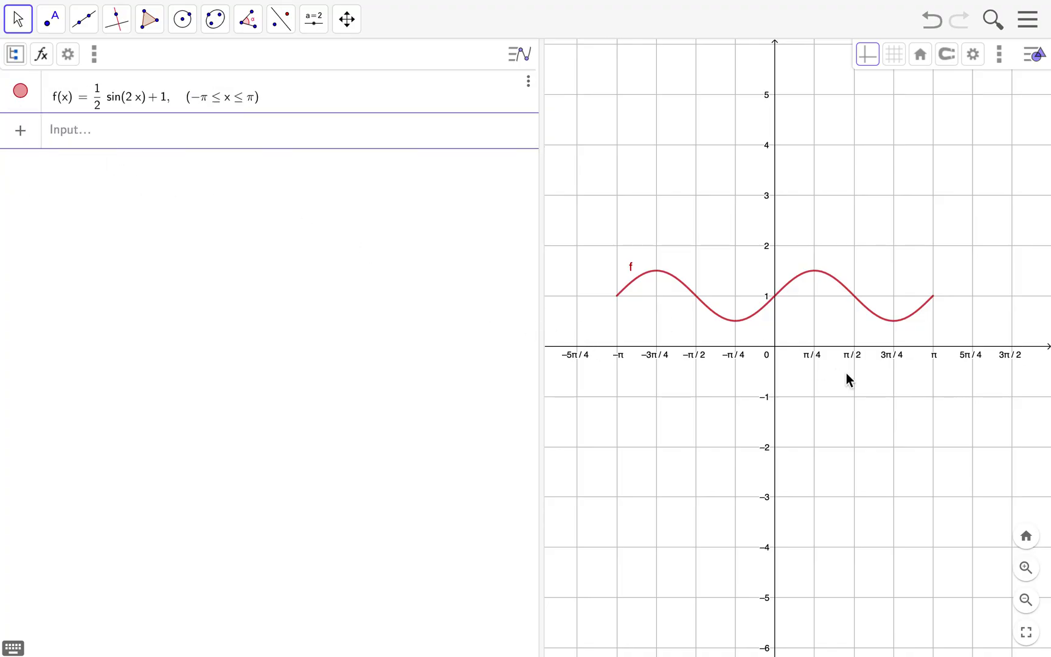
- Delete the function f(x) = 1/2 sin(2x) + 1 from the construction
left_click(213, 109)
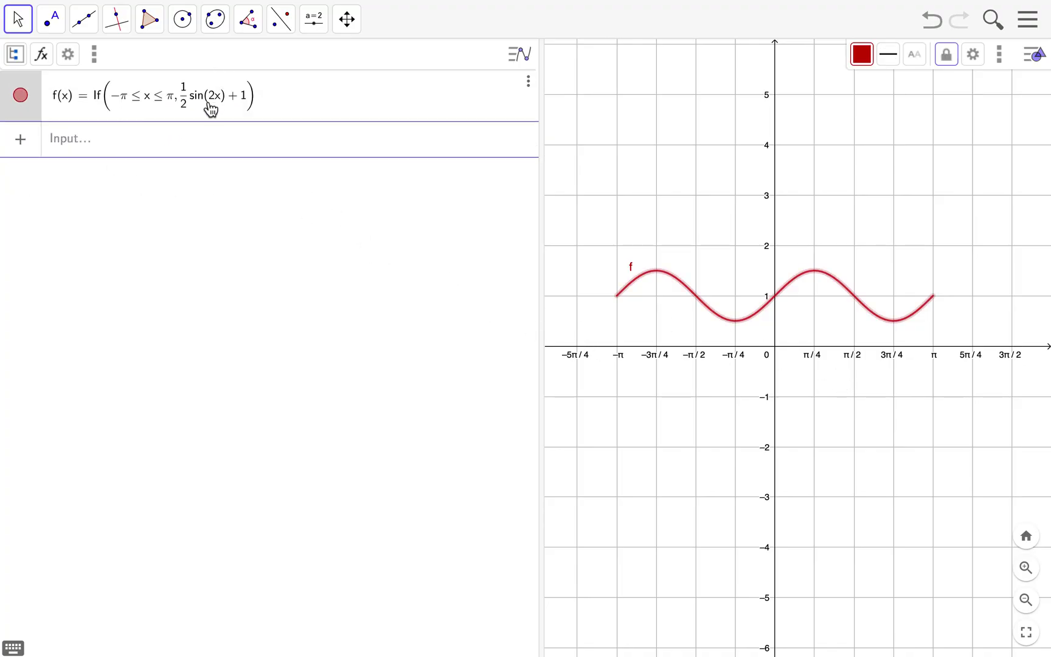
left_click(529, 84)
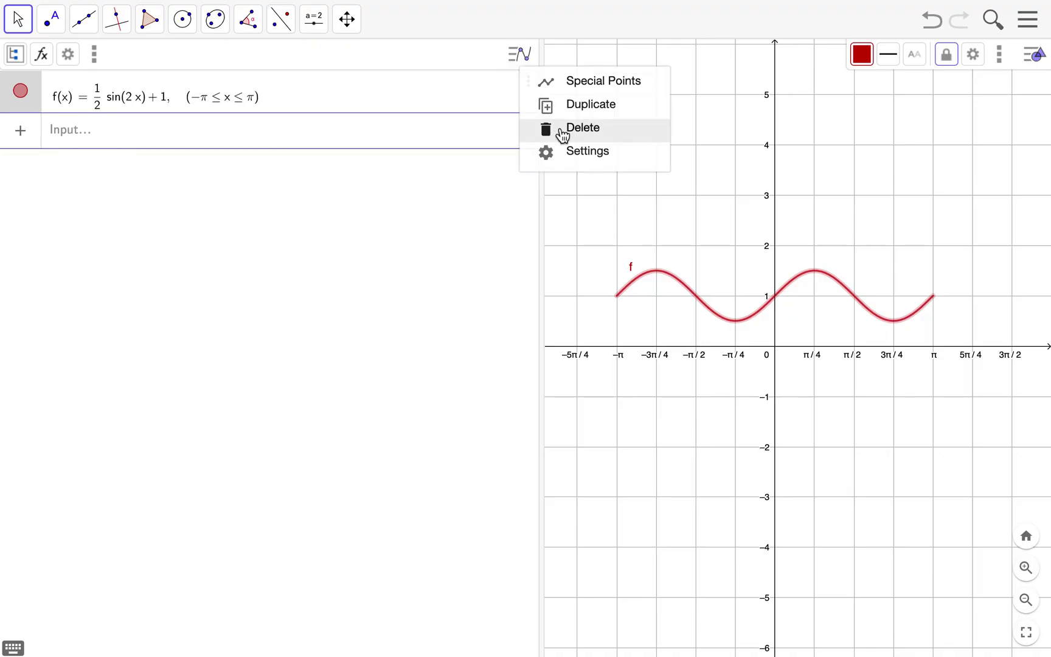
left_click(562, 128)
- Use the Function command to graph cos(x) with start x-value -2pi and end x-value 2pi
left_click(290, 99)
type("function")
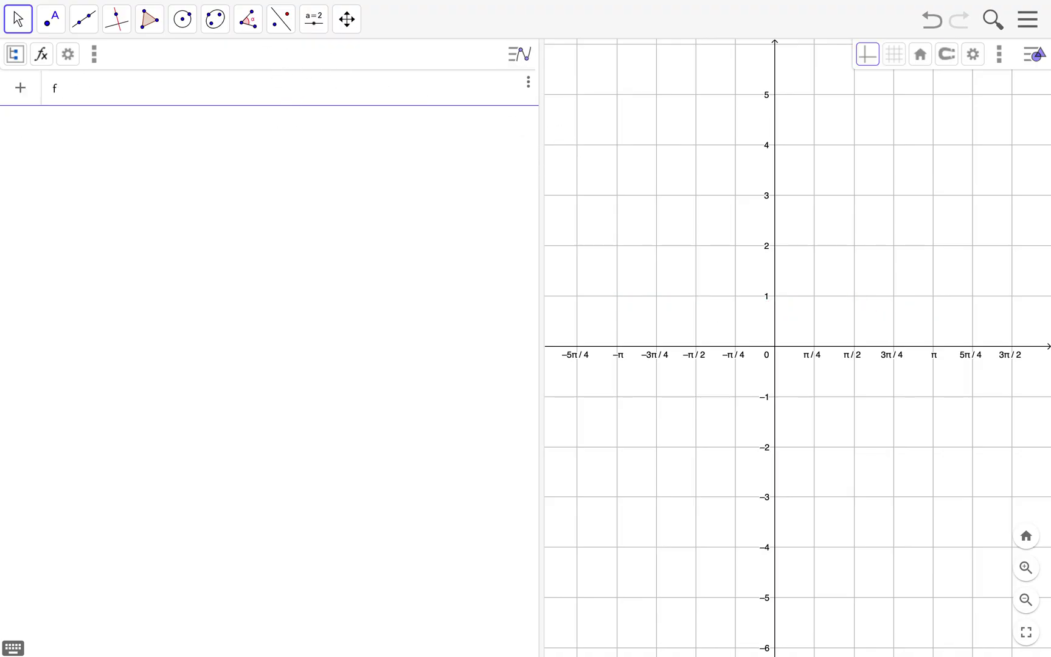
left_click(239, 148)
type("cos(x), < Start x − Value >, < End x − Value > )")
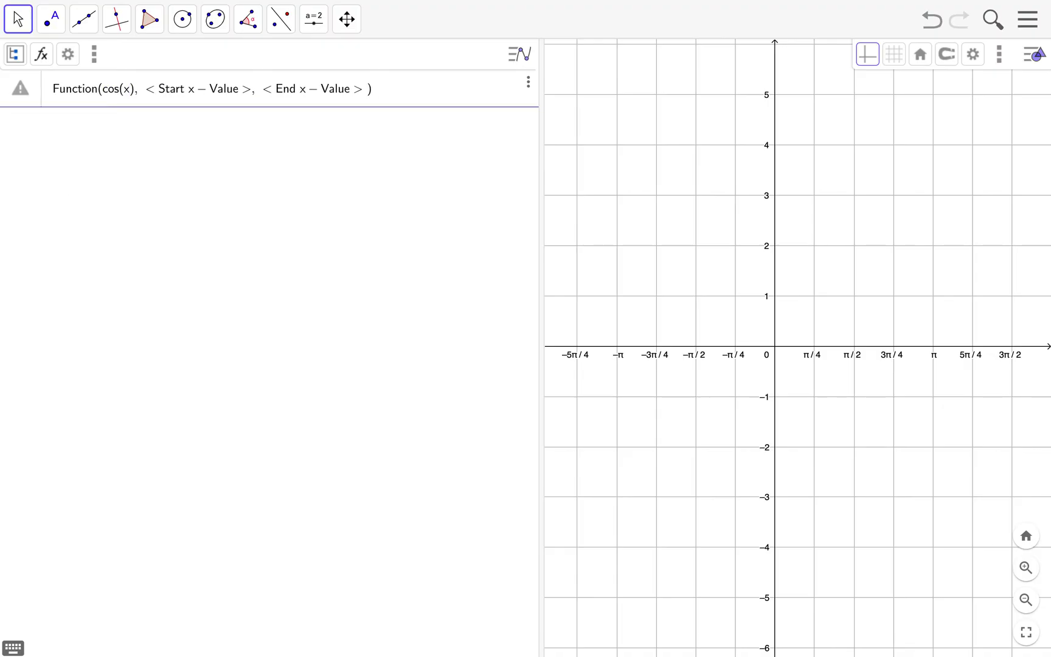
key("Tab")
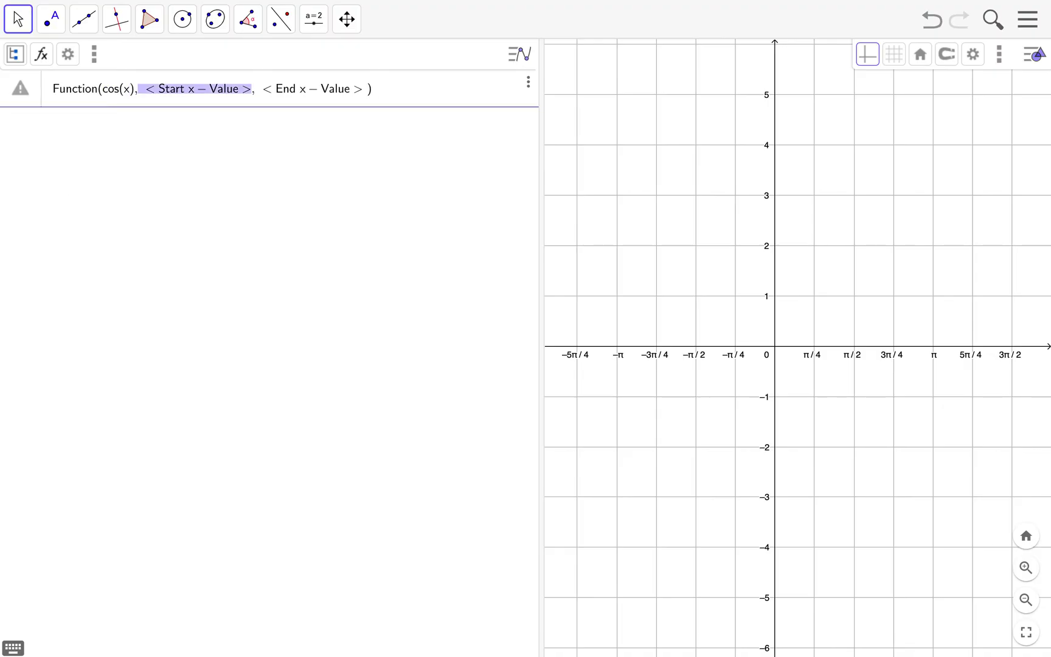
type("-2pi")
key("Tab")
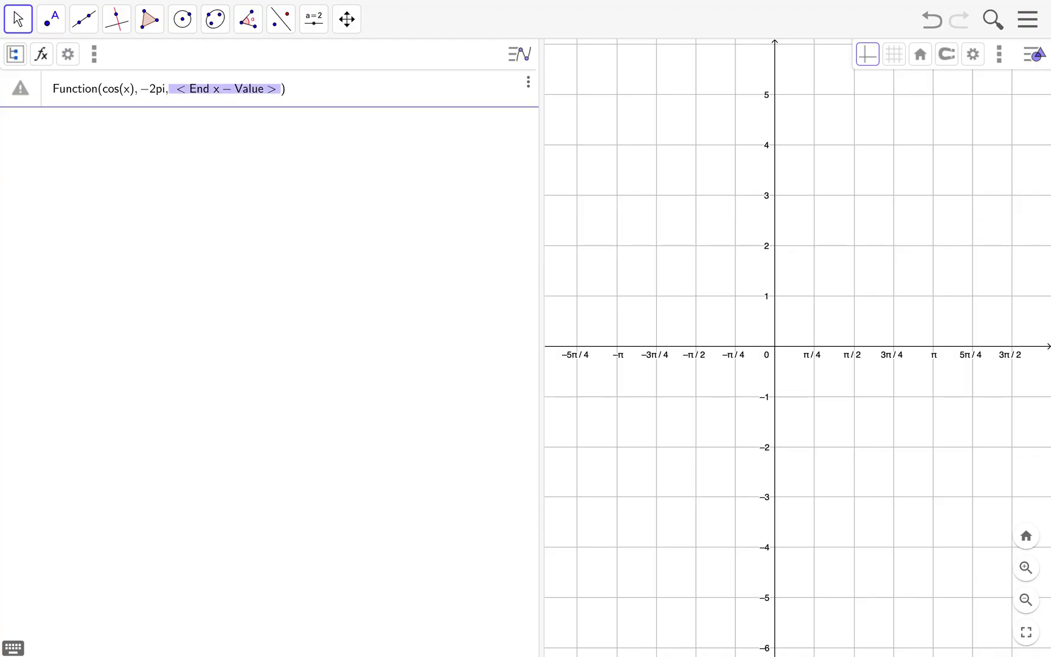
type("2pi")
key("Return")
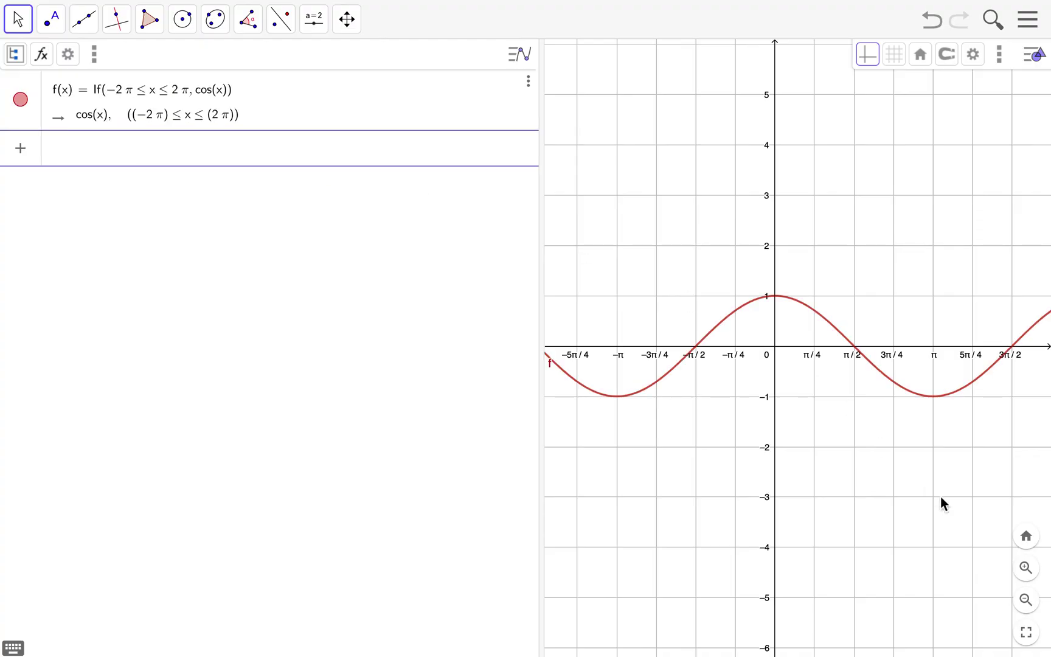
- Narrow the algebra area and reframe the graph so the whole cosine curve fits in view
left_click_drag(542, 211, 255, 232)
left_click_drag(606, 474, 661, 446)
scroll(741, 462, "down", 2)
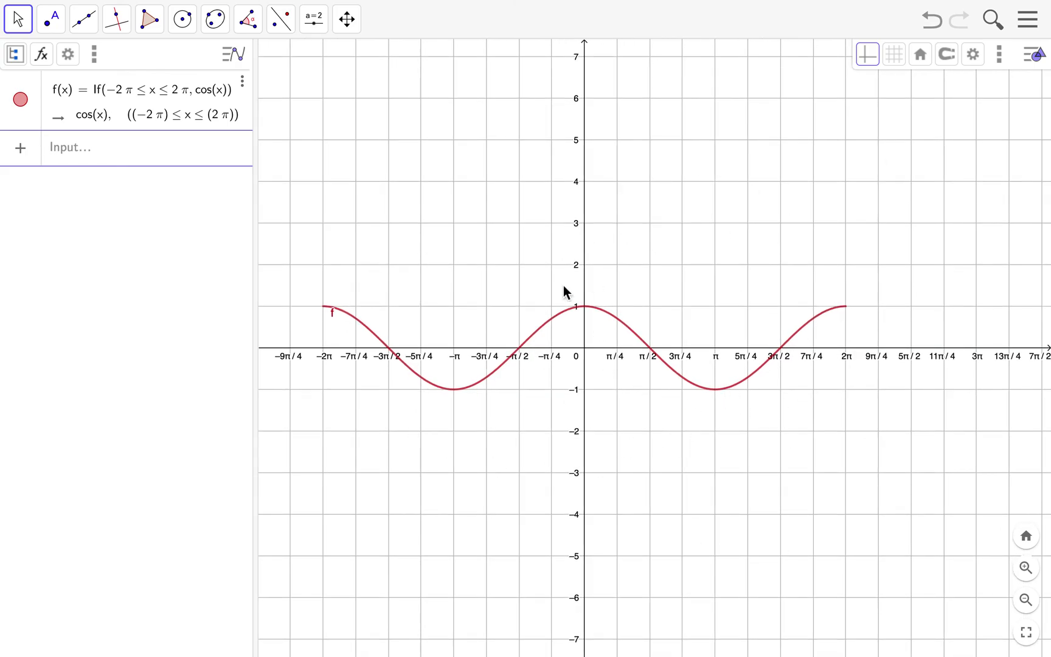
left_click_drag(732, 297, 745, 302)
mouse_move(791, 7)
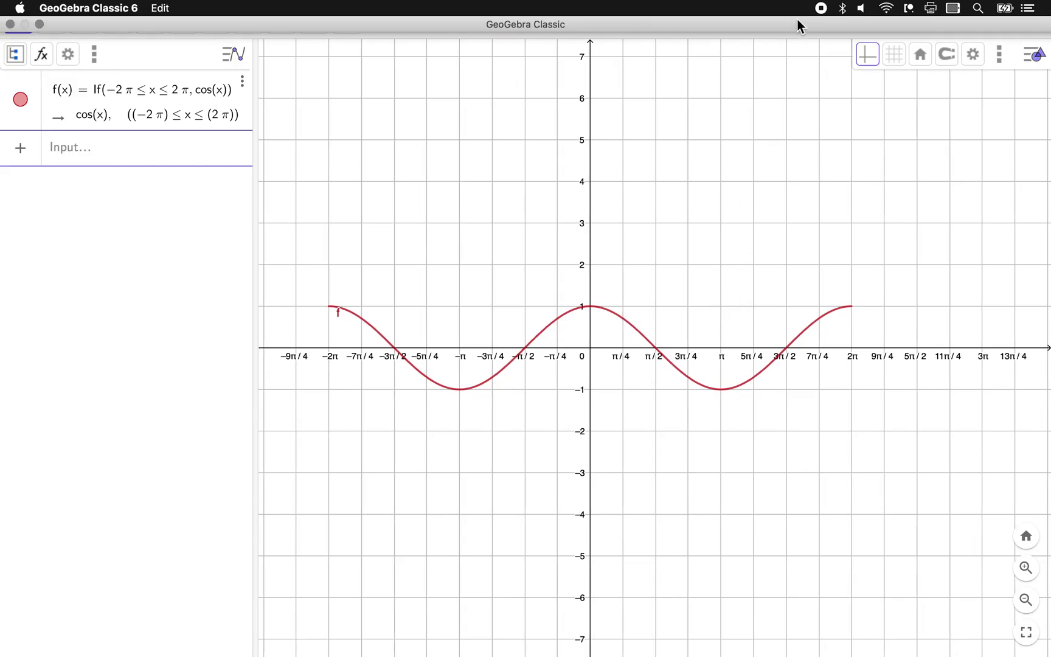